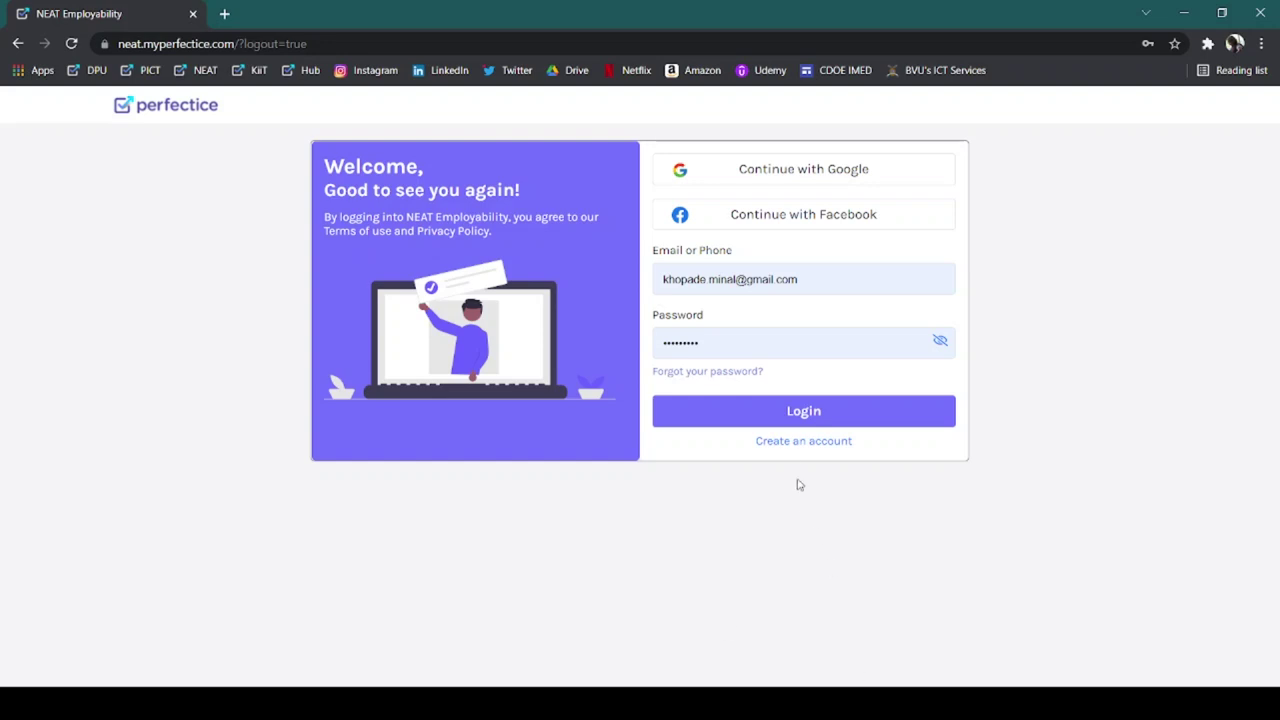
Log in with the account email and password to reach the student dashboard
{"action": "left_click", "coordinate": [771, 413]}
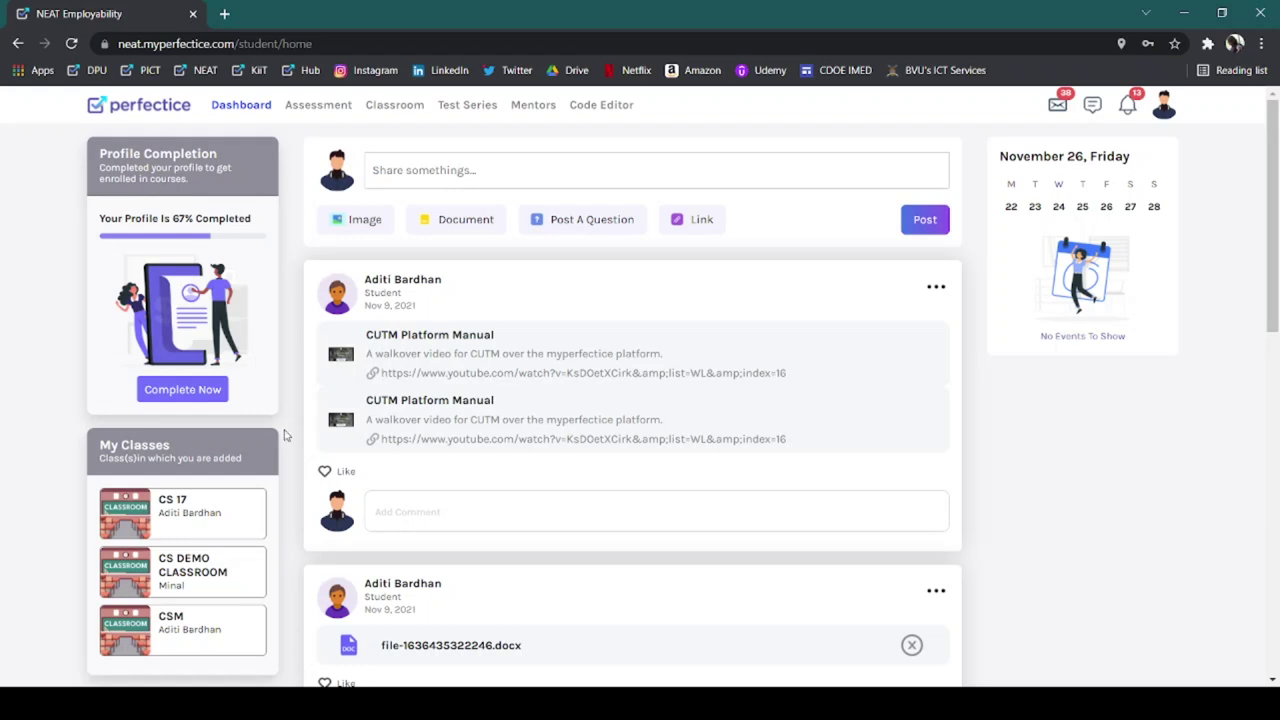
Open the details of Demo Proctored Test from Recently Published Assessments
{"action": "left_click", "coordinate": [307, 107]}
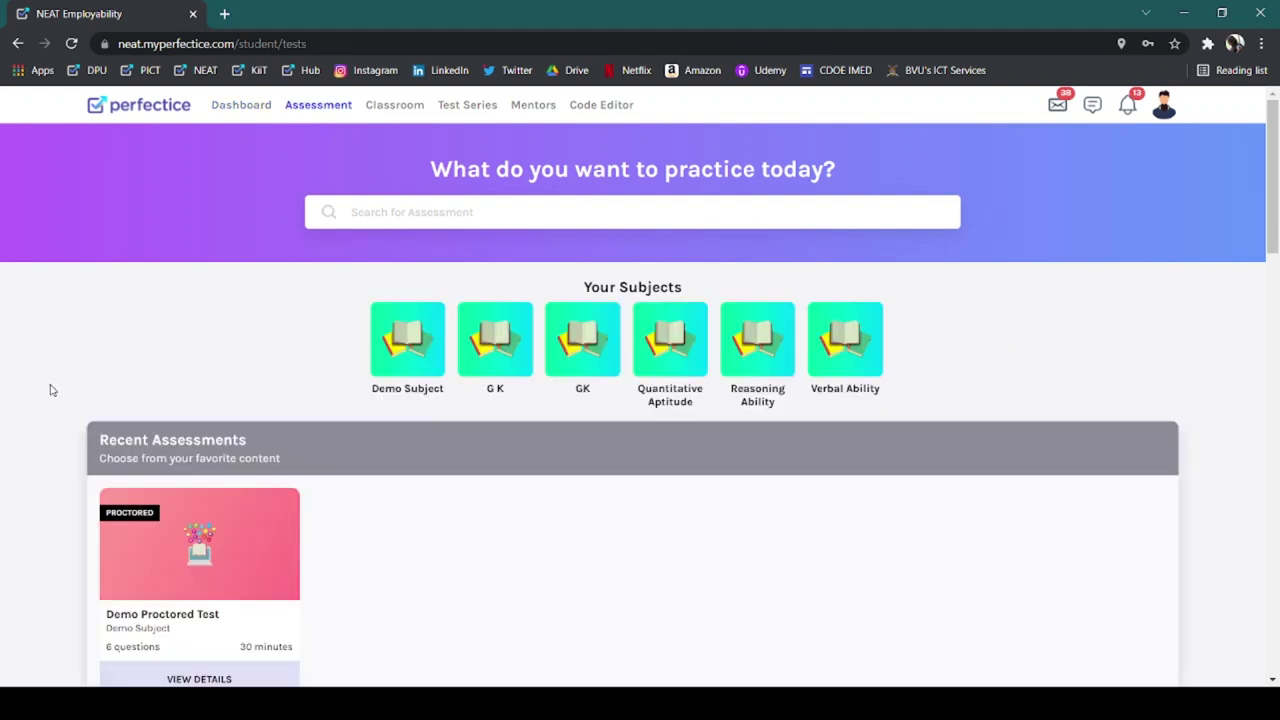
{"action": "scroll", "coordinate": [52, 390], "scroll_direction": "down", "scroll_amount": 2}
{"action": "scroll", "coordinate": [52, 390], "scroll_direction": "down", "scroll_amount": 2}
{"action": "scroll", "coordinate": [52, 390], "scroll_direction": "down", "scroll_amount": 2}
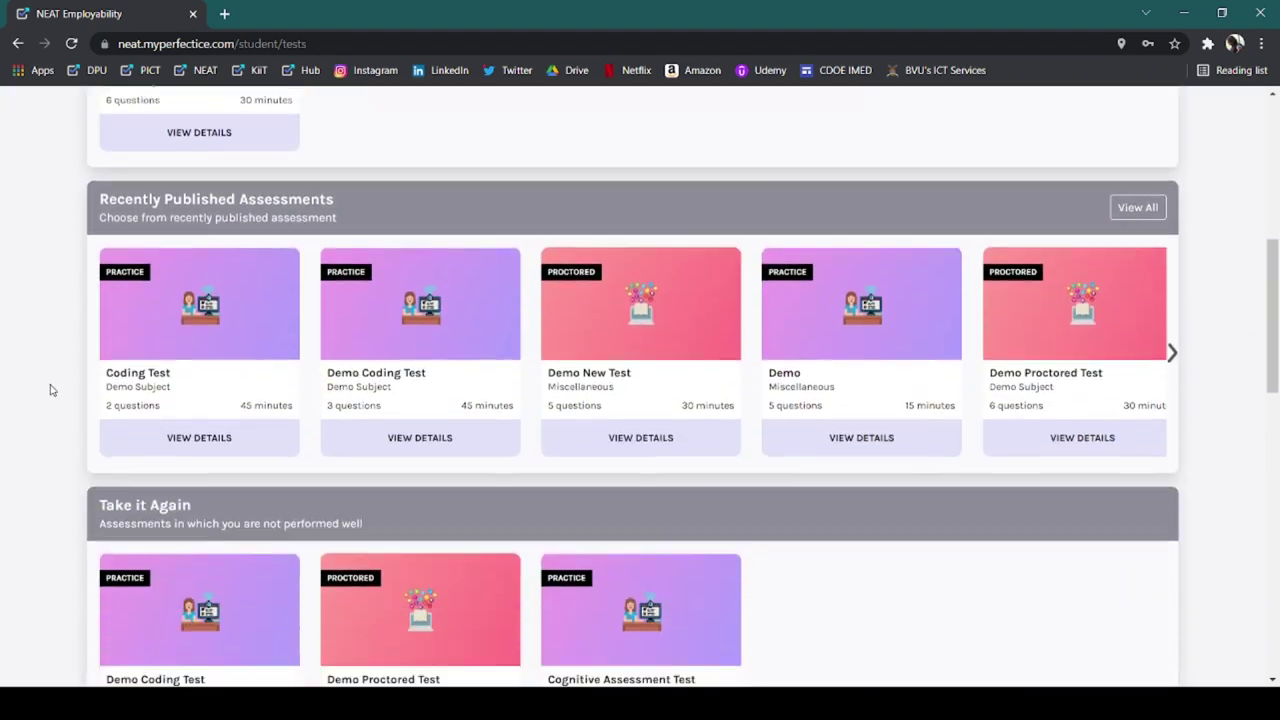
{"action": "scroll", "coordinate": [52, 390], "scroll_direction": "down", "scroll_amount": 1}
{"action": "scroll", "coordinate": [52, 390], "scroll_direction": "down", "scroll_amount": 2}
{"action": "scroll", "coordinate": [50, 382], "scroll_direction": "down", "scroll_amount": 2}
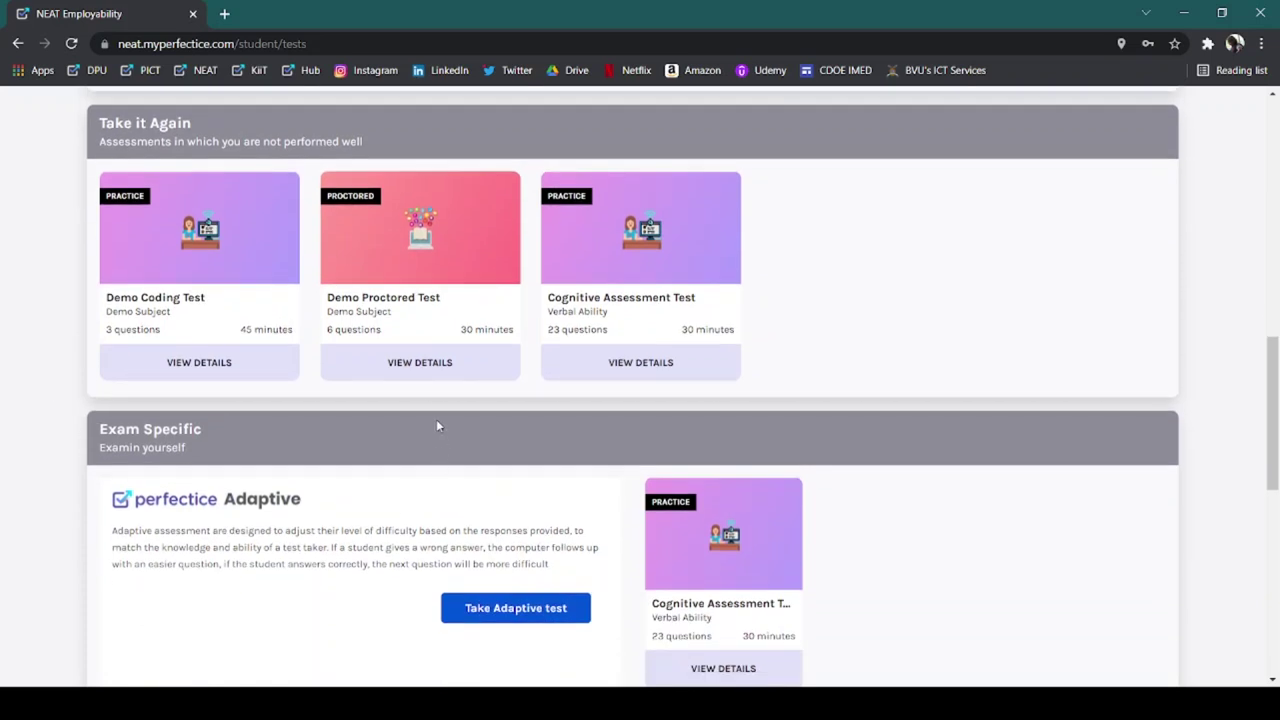
{"action": "left_click", "coordinate": [421, 364]}
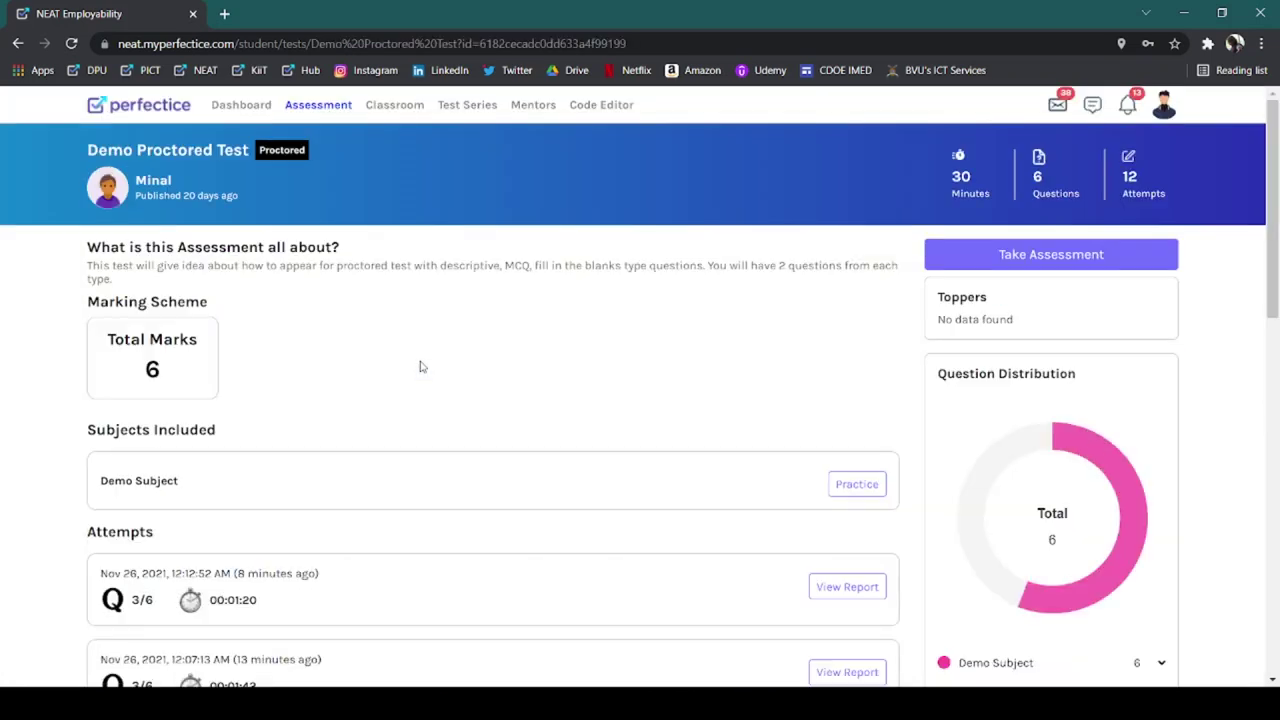
{"action": "left_click_drag", "start_coordinate": [360, 253], "coordinate": [87, 247]}
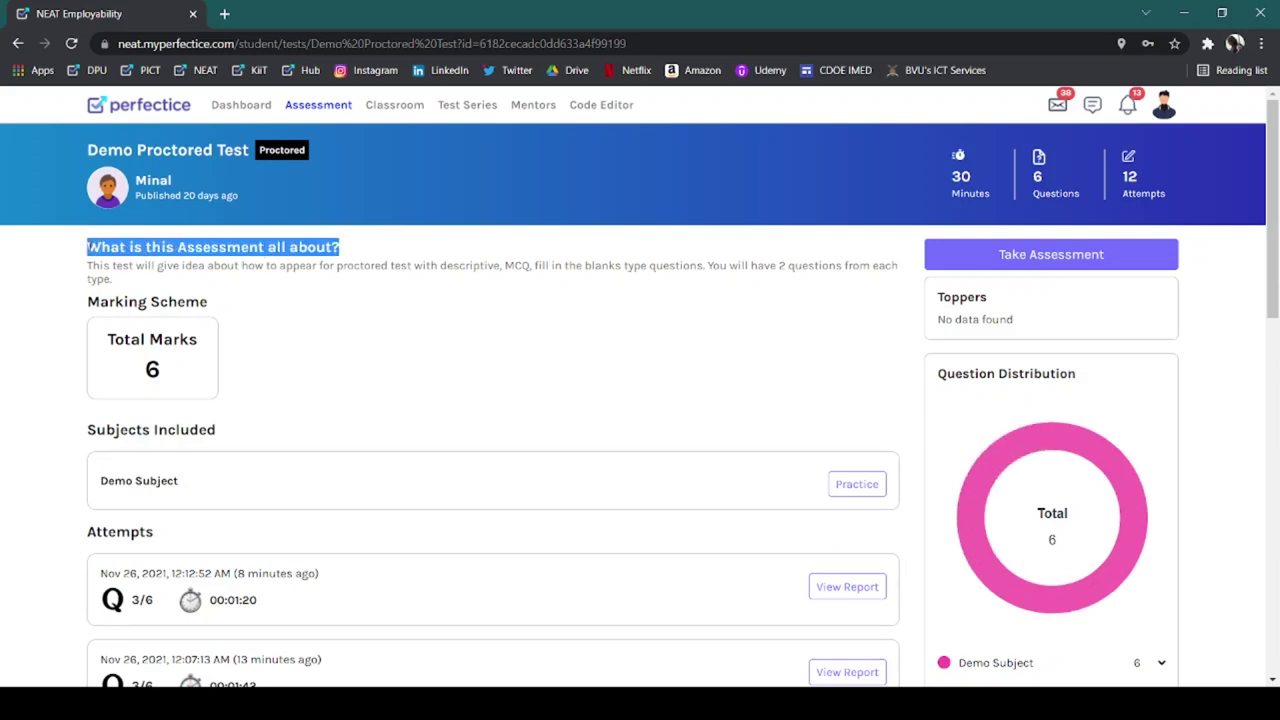
{"action": "left_click", "coordinate": [212, 340]}
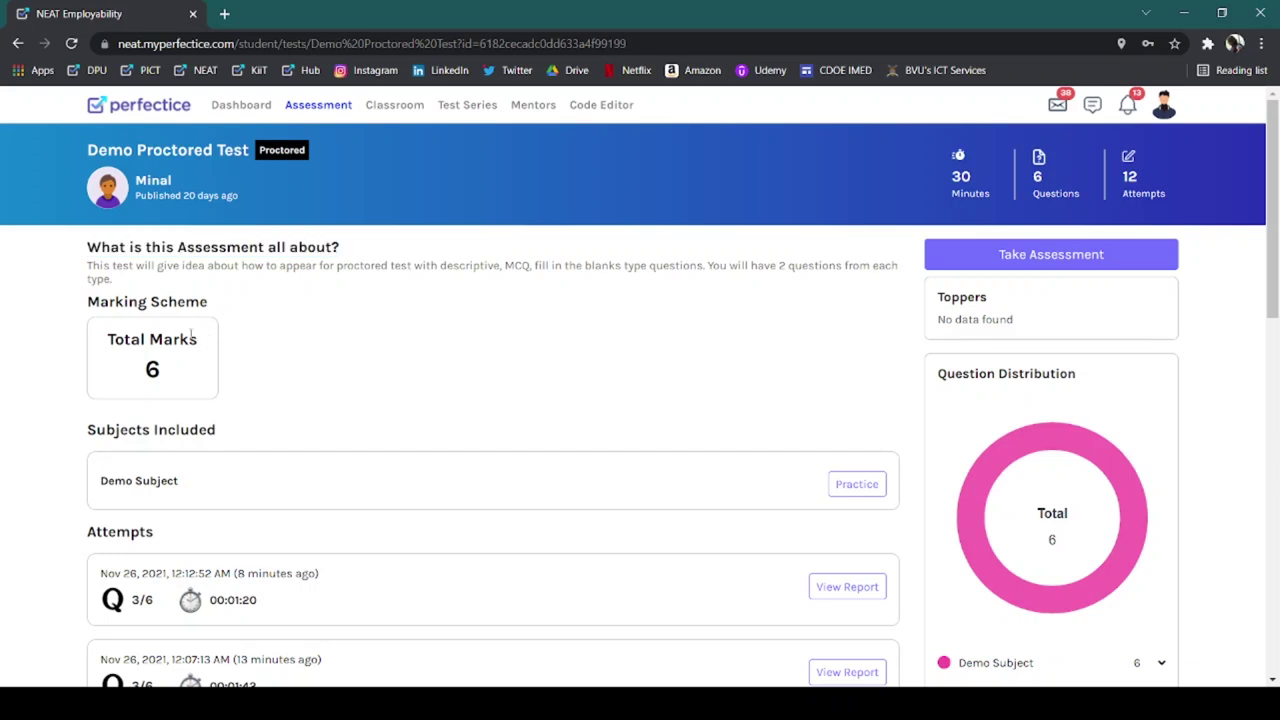
{"action": "left_click_drag", "start_coordinate": [198, 339], "coordinate": [106, 339]}
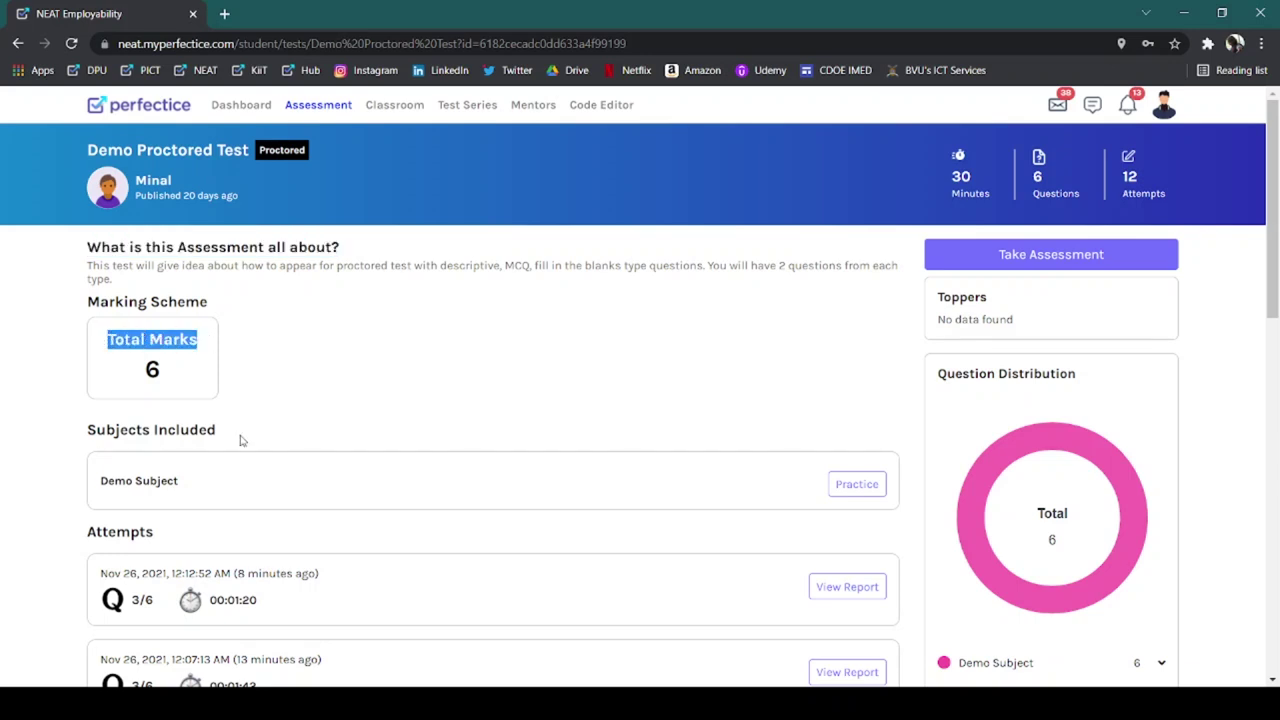
{"action": "left_click_drag", "start_coordinate": [216, 430], "coordinate": [86, 432]}
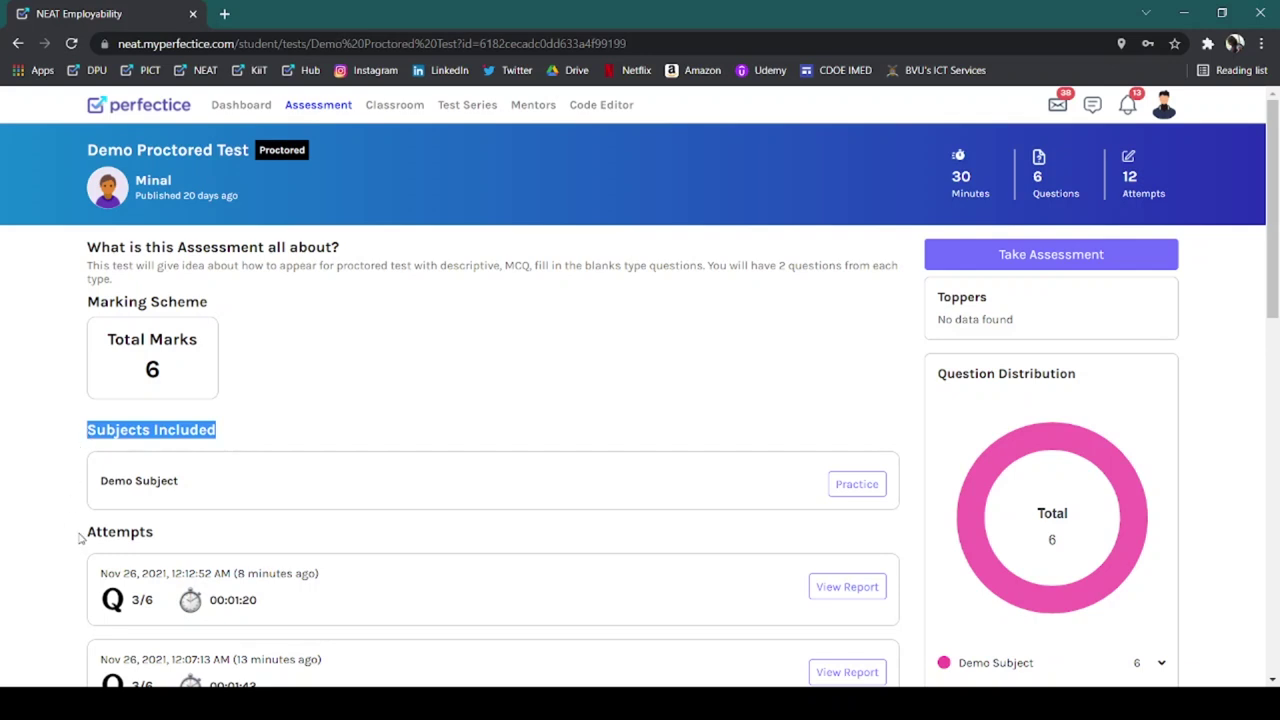
{"action": "left_click_drag", "start_coordinate": [80, 538], "coordinate": [183, 538]}
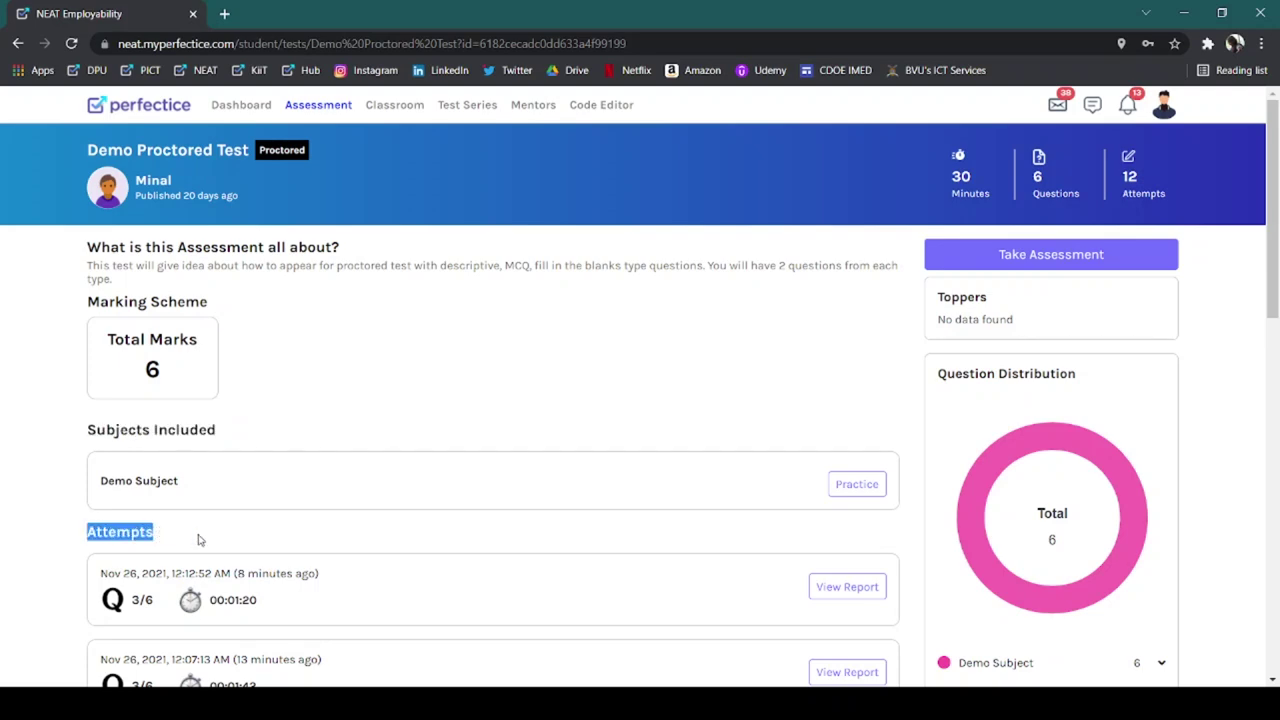
{"action": "scroll", "coordinate": [197, 540], "scroll_direction": "down", "scroll_amount": 4}
{"action": "scroll", "coordinate": [199, 540], "scroll_direction": "down", "scroll_amount": 3}
{"action": "scroll", "coordinate": [199, 540], "scroll_direction": "down", "scroll_amount": 3}
{"action": "scroll", "coordinate": [199, 540], "scroll_direction": "up", "scroll_amount": 2}
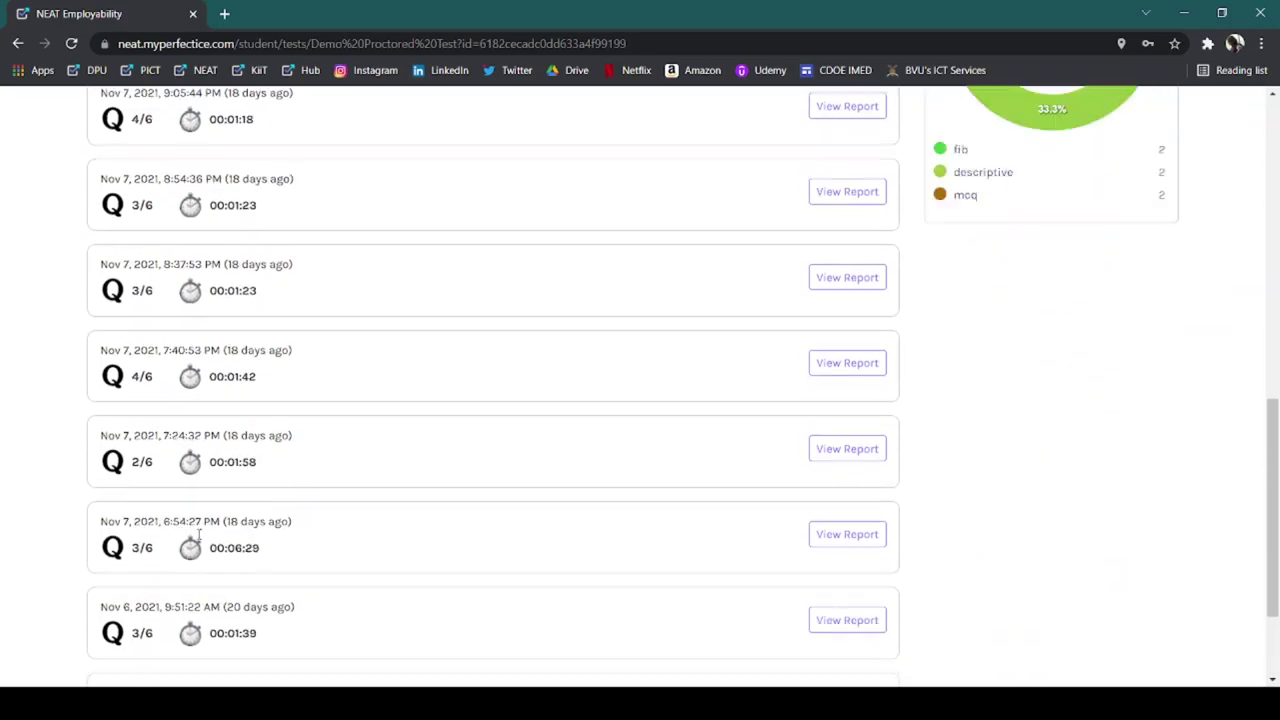
{"action": "scroll", "coordinate": [199, 540], "scroll_direction": "up", "scroll_amount": 5}
{"action": "scroll", "coordinate": [198, 540], "scroll_direction": "up", "scroll_amount": 2}
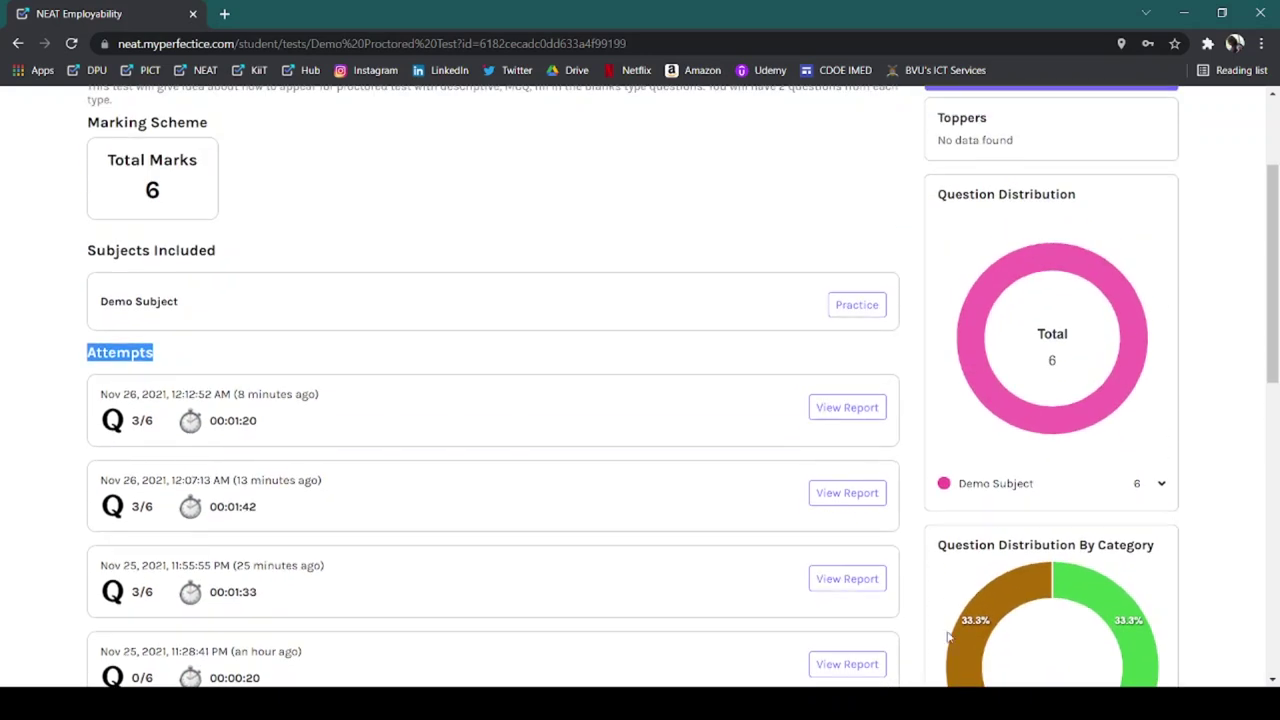
{"action": "left_click_drag", "start_coordinate": [937, 545], "coordinate": [1168, 545]}
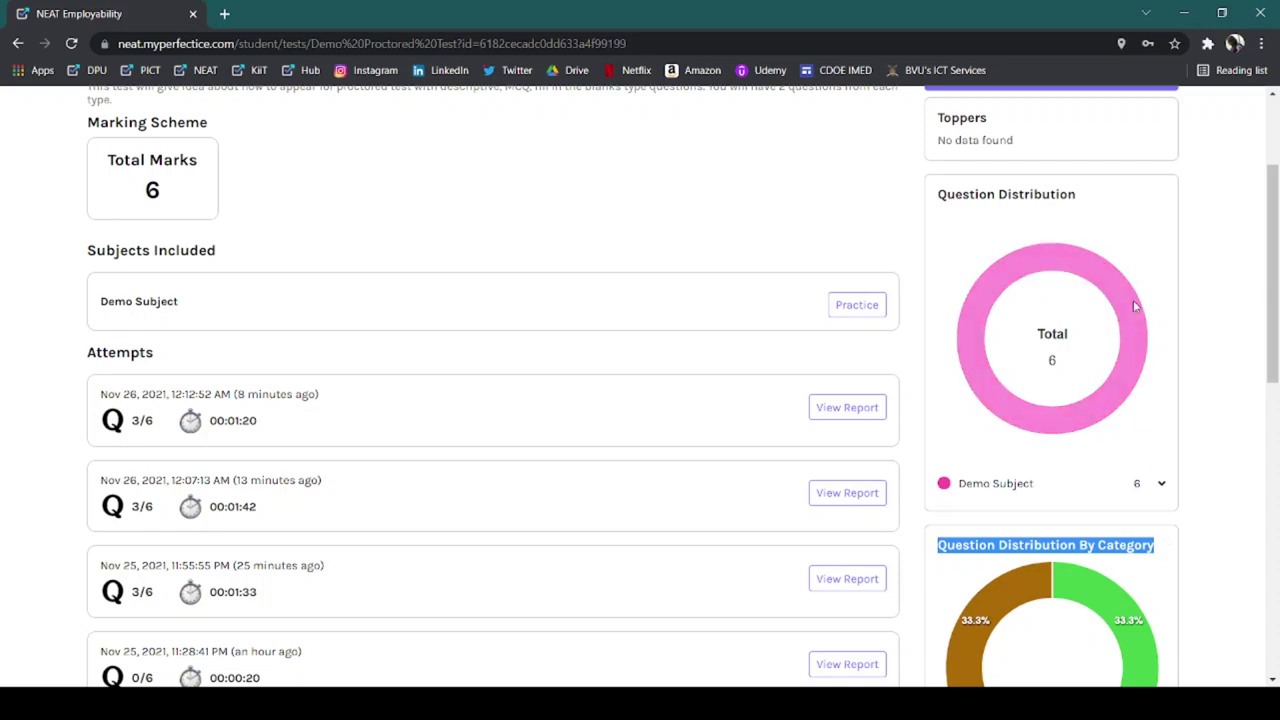
{"action": "scroll", "coordinate": [1133, 300], "scroll_direction": "up", "scroll_amount": 2}
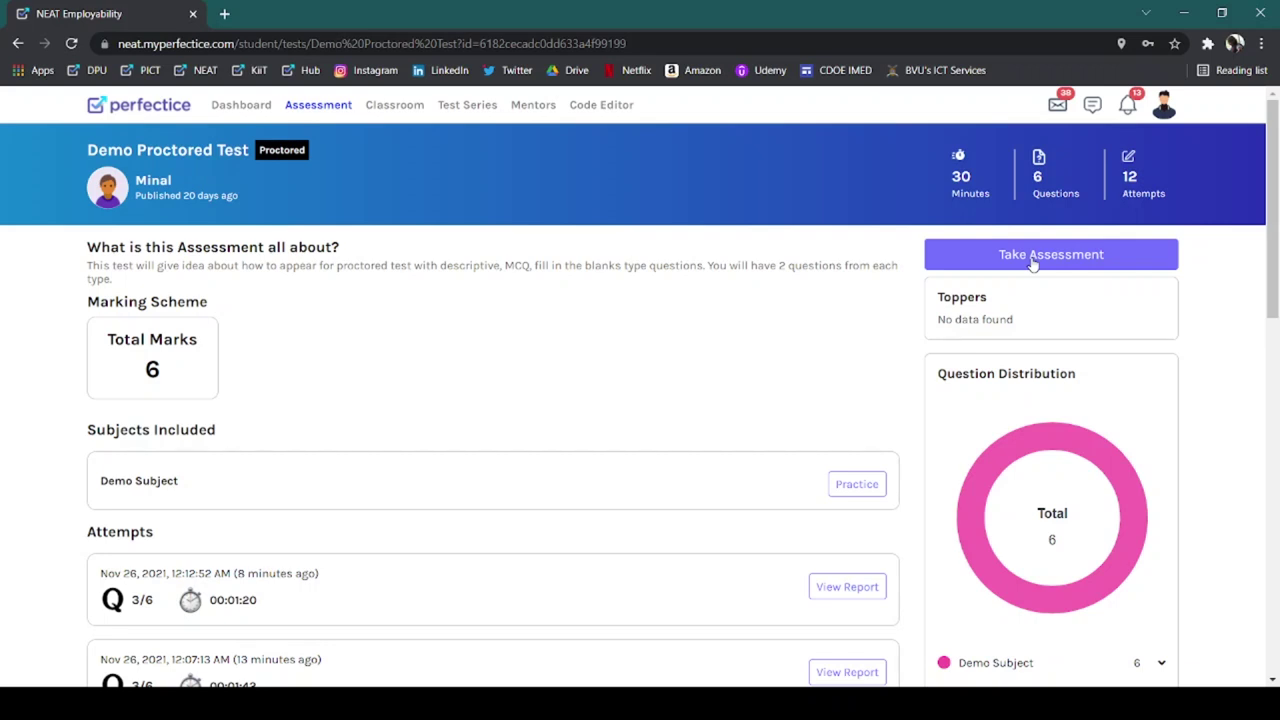
{"action": "left_click", "coordinate": [1033, 258]}
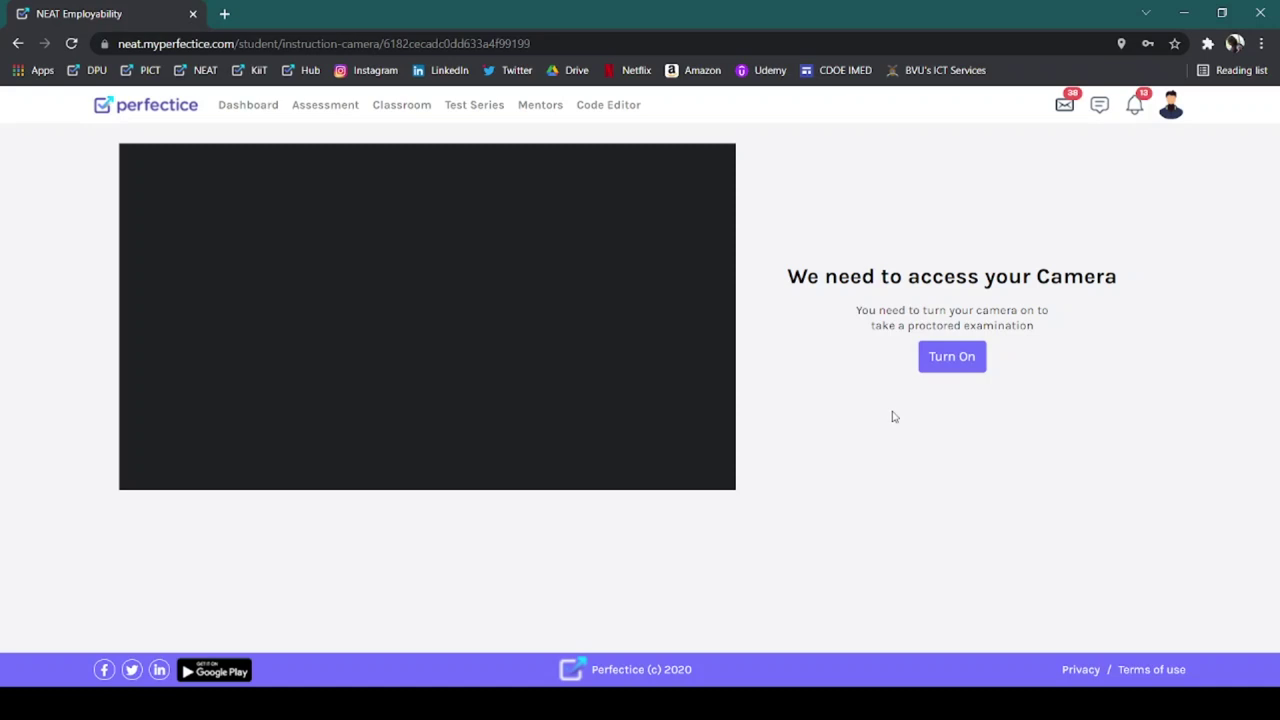
Turn on the camera, capture the candidate photo, and start the proctored test
{"action": "left_click", "coordinate": [964, 367]}
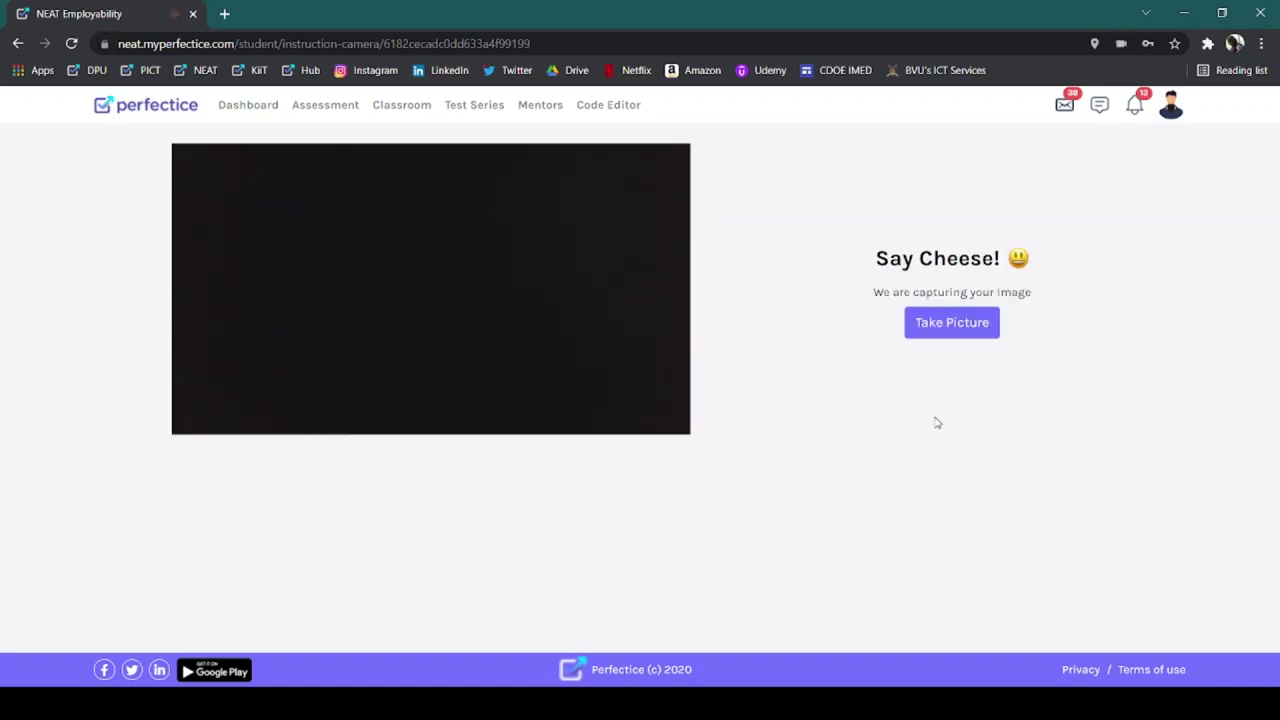
{"action": "left_click", "coordinate": [943, 335]}
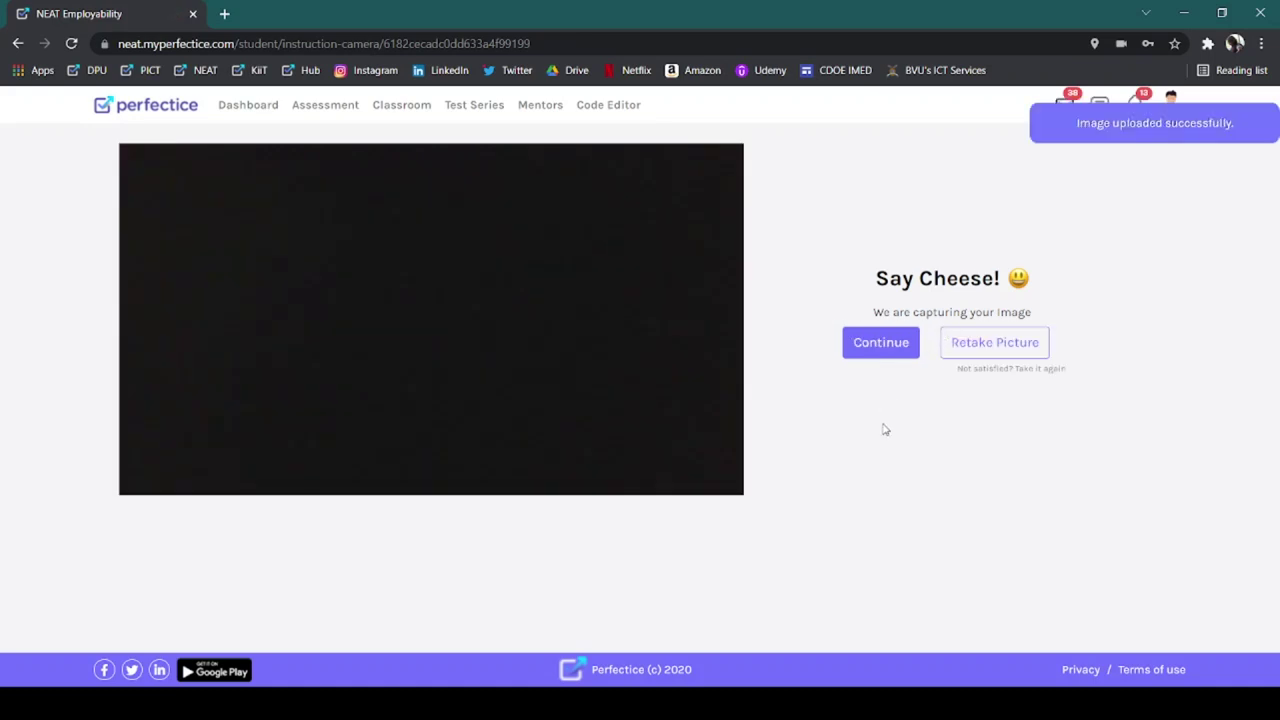
{"action": "left_click", "coordinate": [881, 344]}
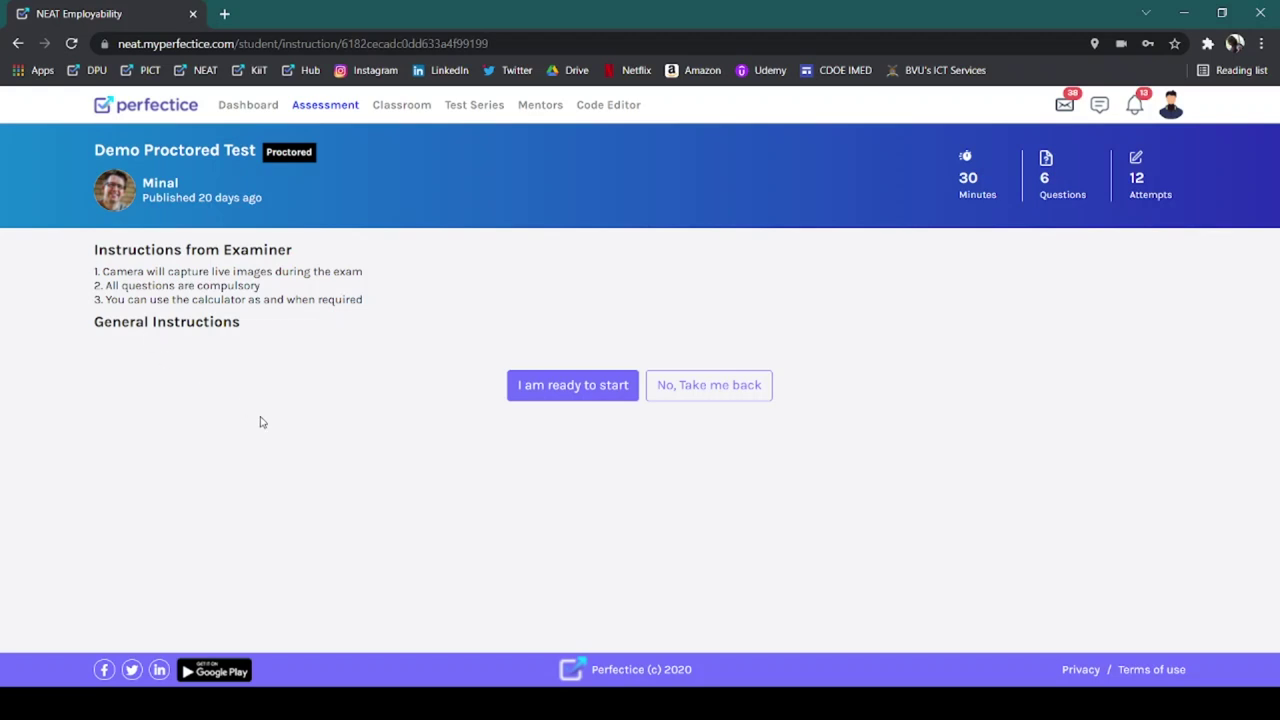
{"action": "left_click", "coordinate": [537, 393]}
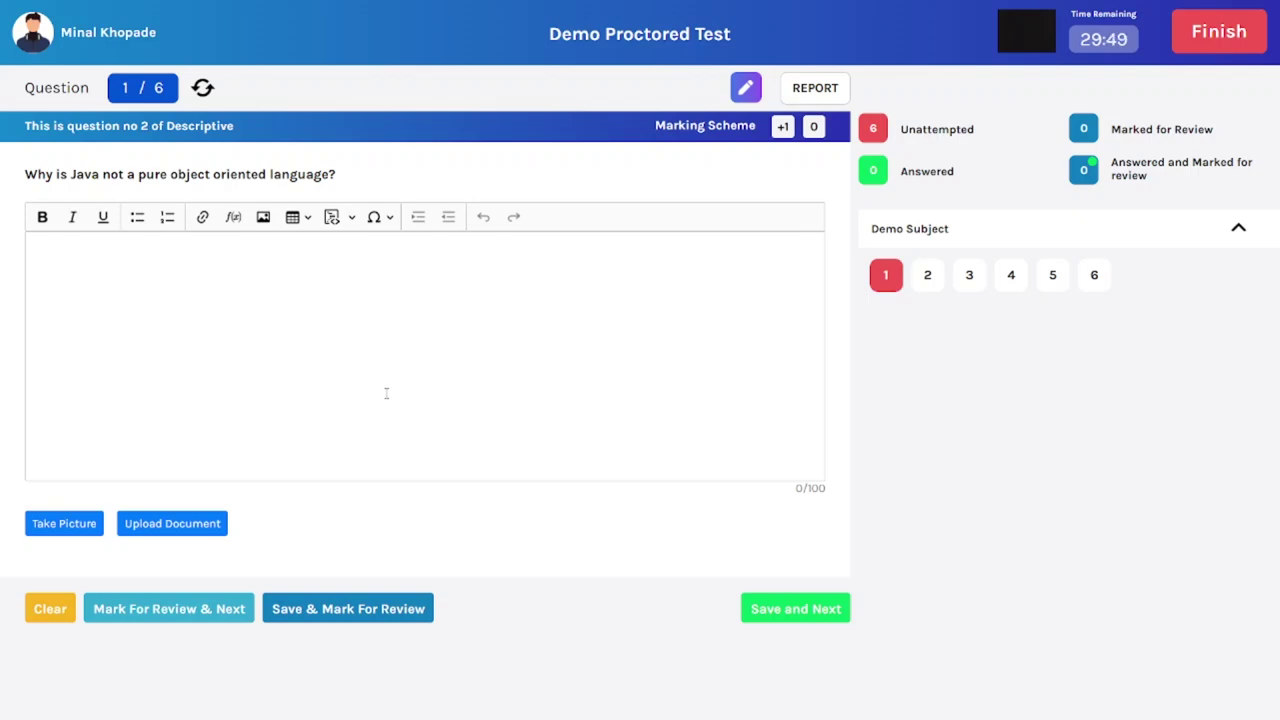
Answer the Java question with 'JDGf kjsdfh' and save it
{"action": "left_click", "coordinate": [285, 299]}
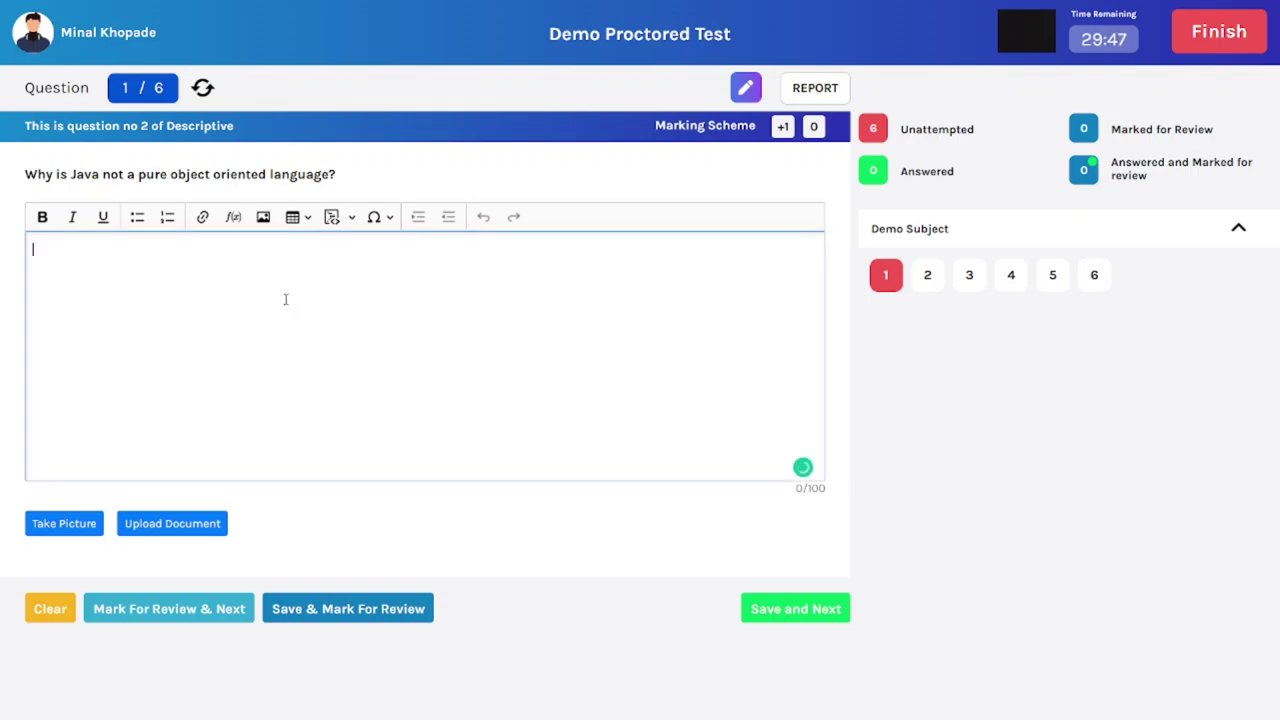
{"action": "type", "text": "JDGf k"}
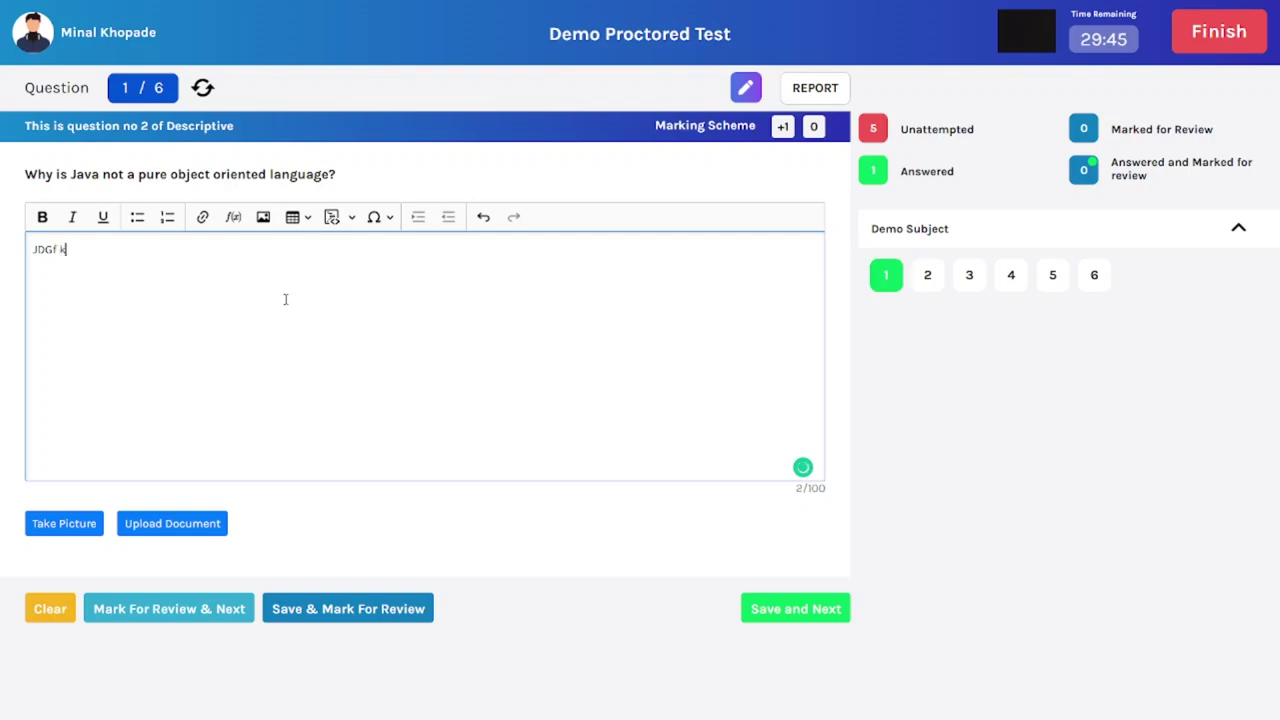
{"action": "type", "text": "jsdfh"}
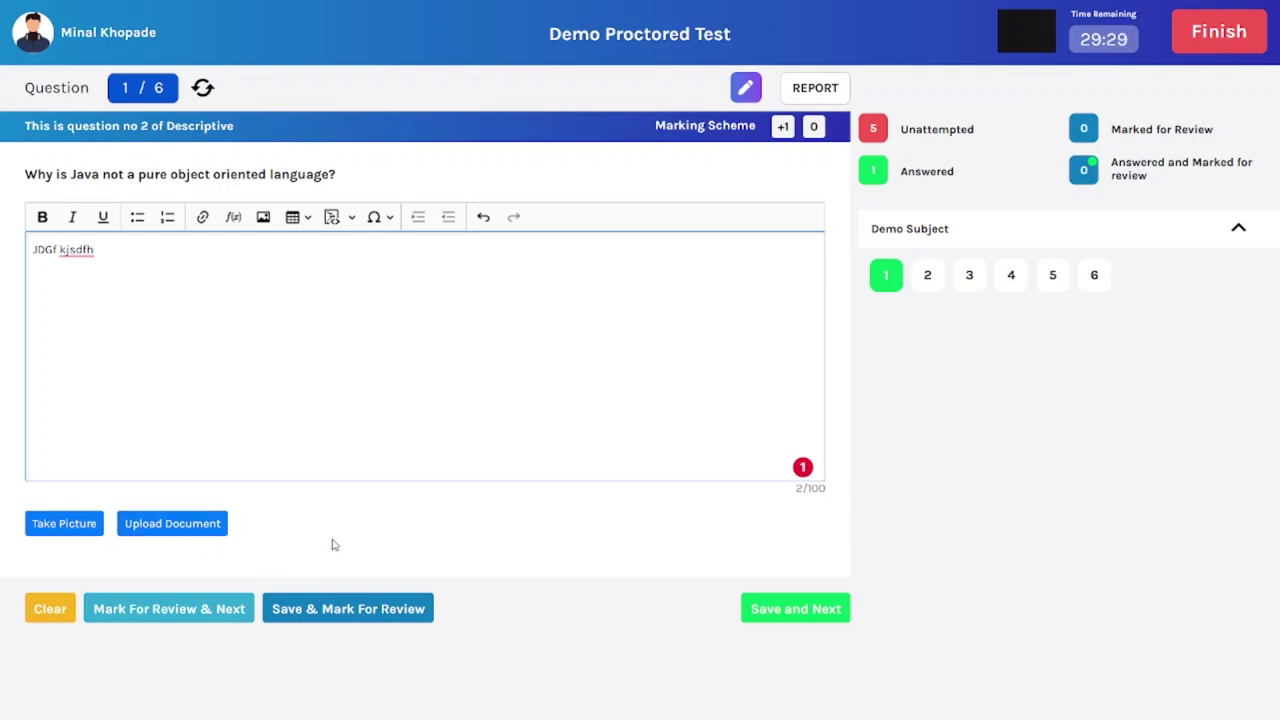
{"action": "left_click", "coordinate": [770, 617]}
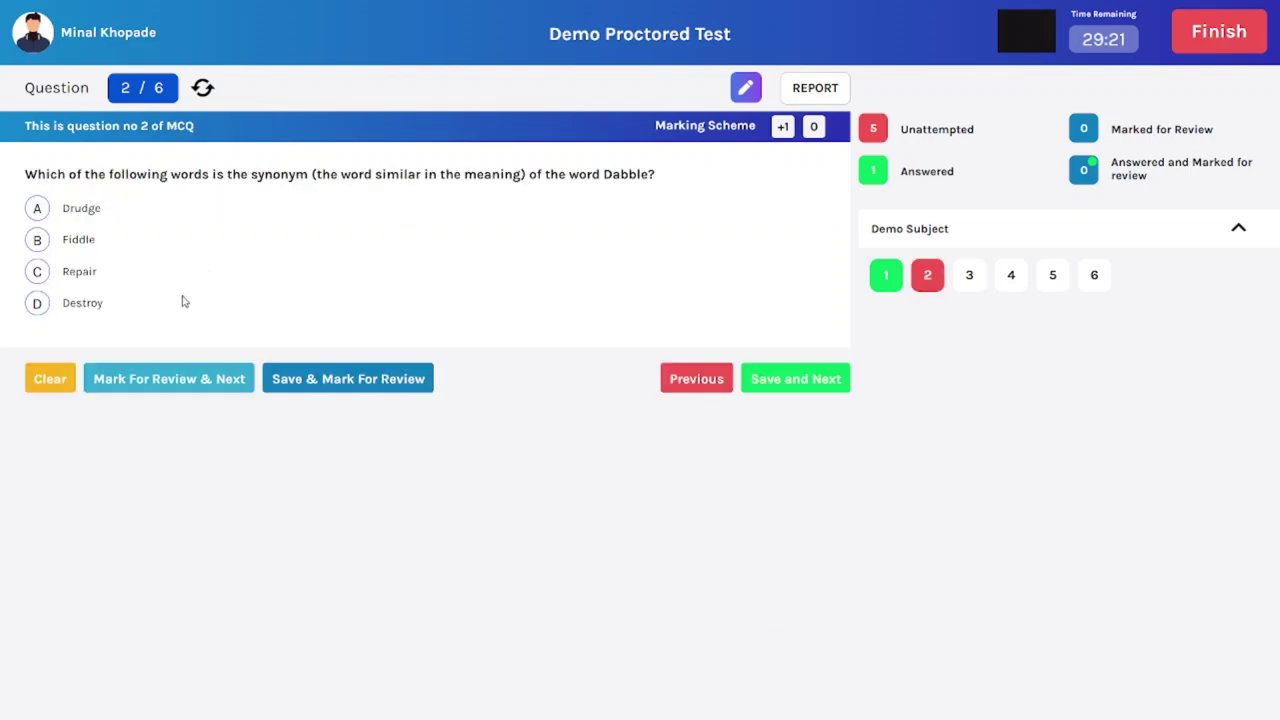
Answer question 2 with Destroy, fill question 6's blank with 'java', then finish the test
{"action": "left_click", "coordinate": [36, 304]}
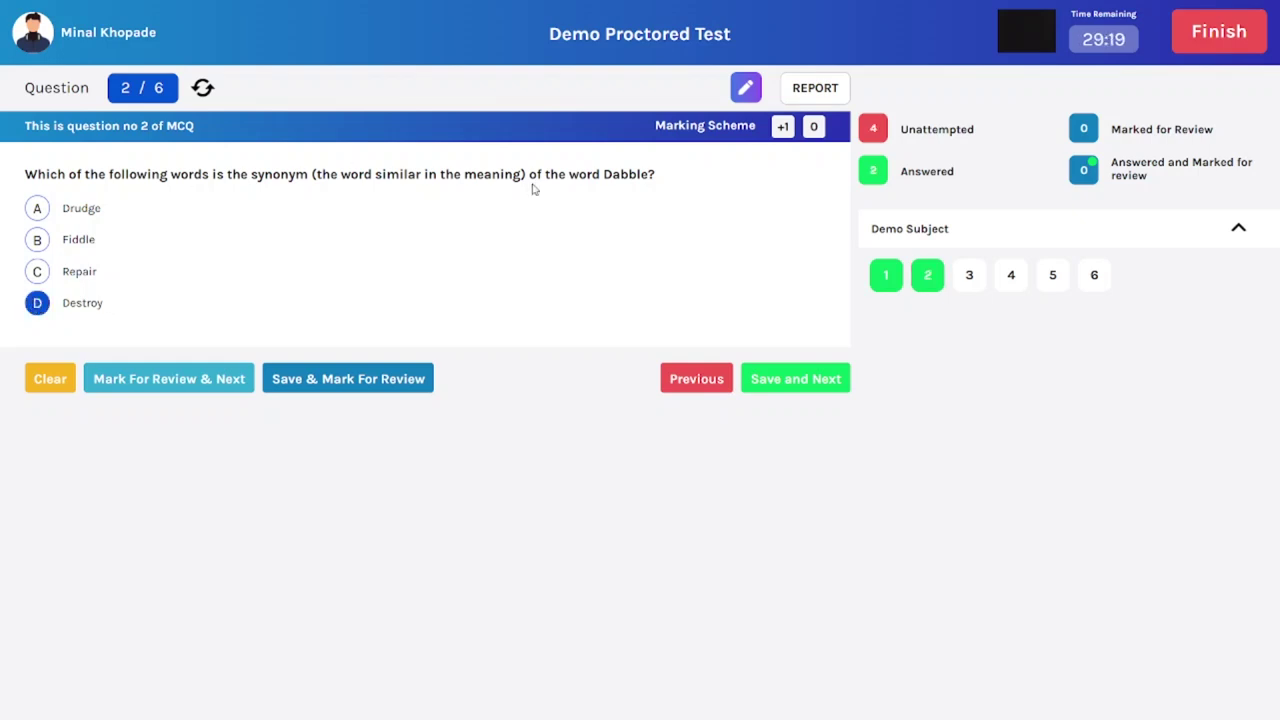
{"action": "left_click", "coordinate": [796, 384]}
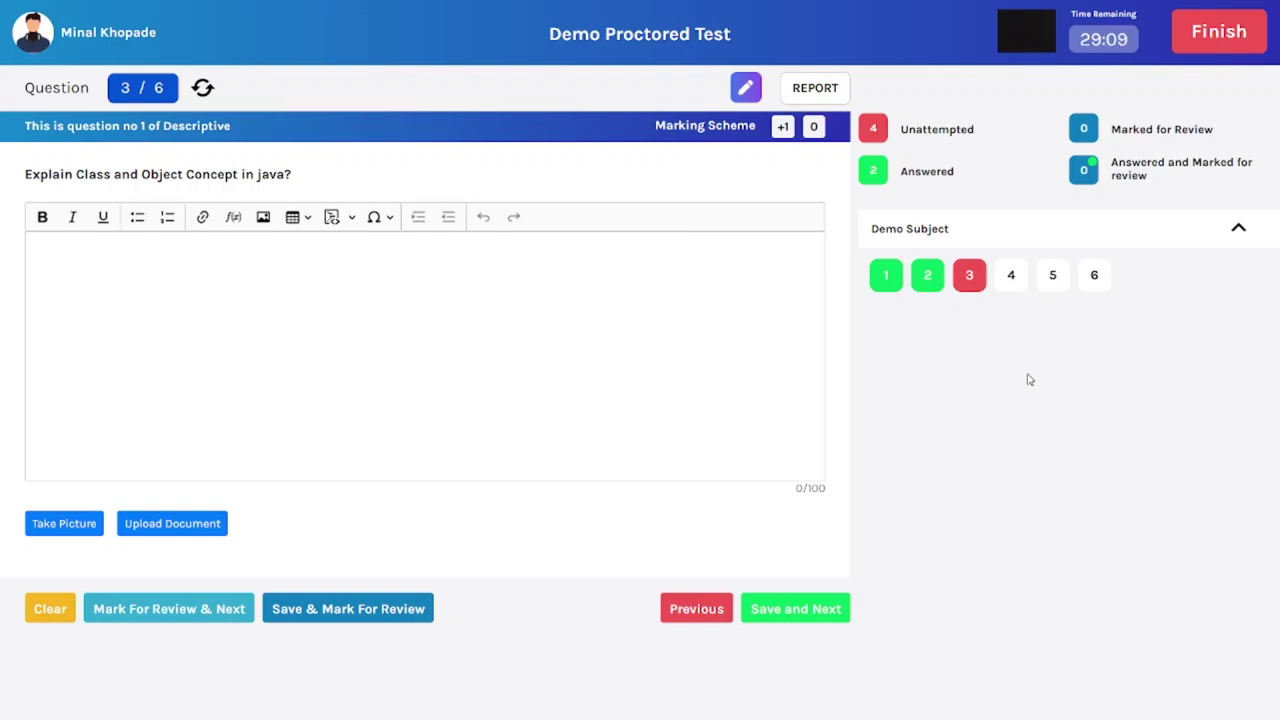
{"action": "left_click", "coordinate": [1095, 284]}
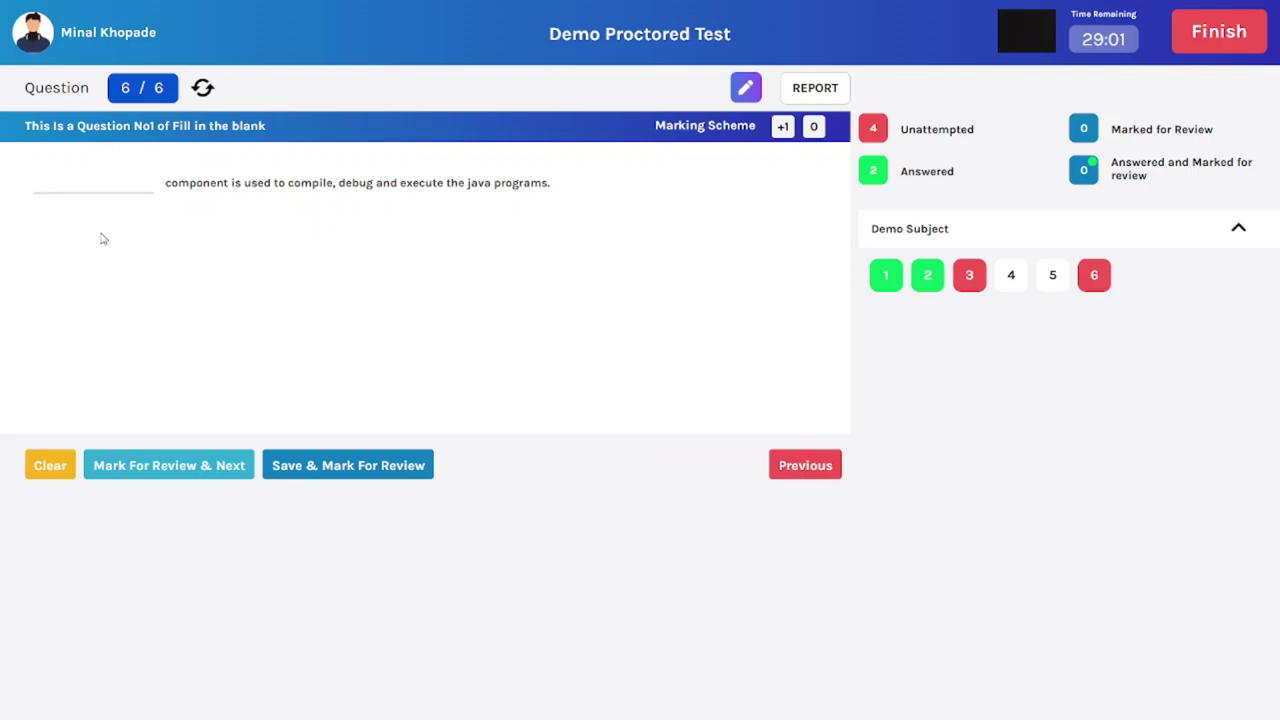
{"action": "type", "text": "j"}
{"action": "type", "text": "ava"}
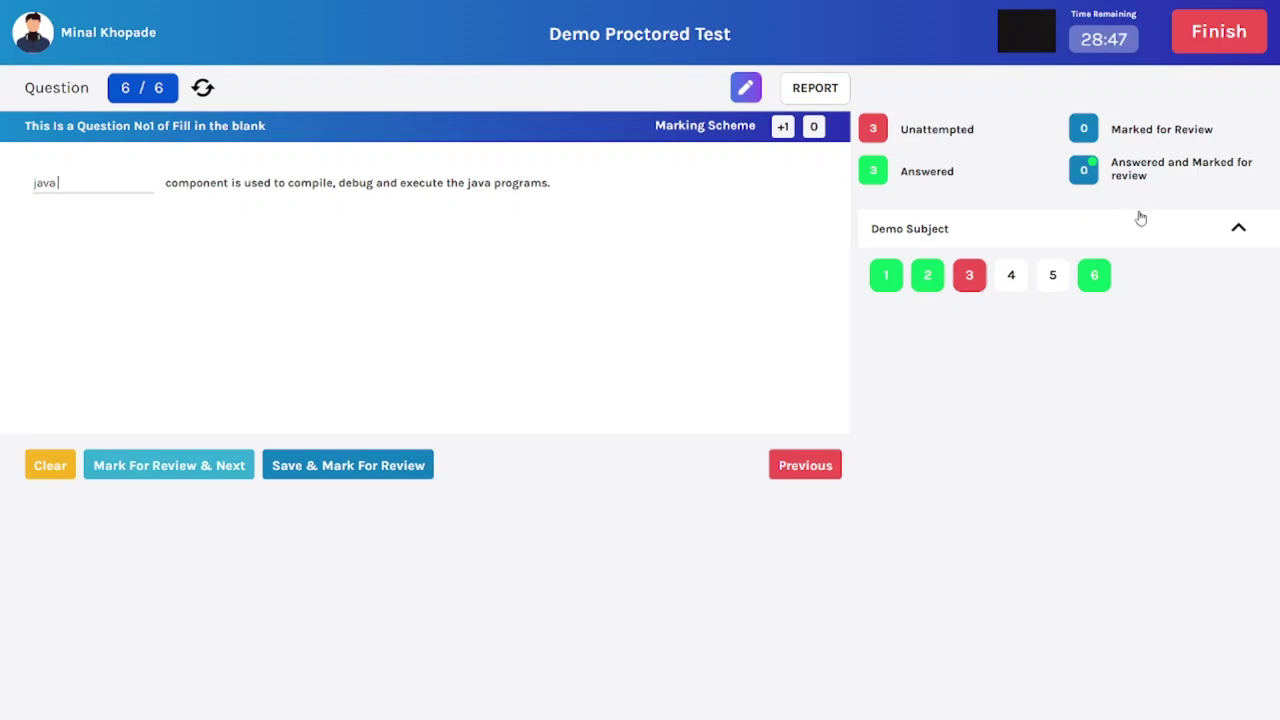
{"action": "left_click", "coordinate": [1191, 50]}
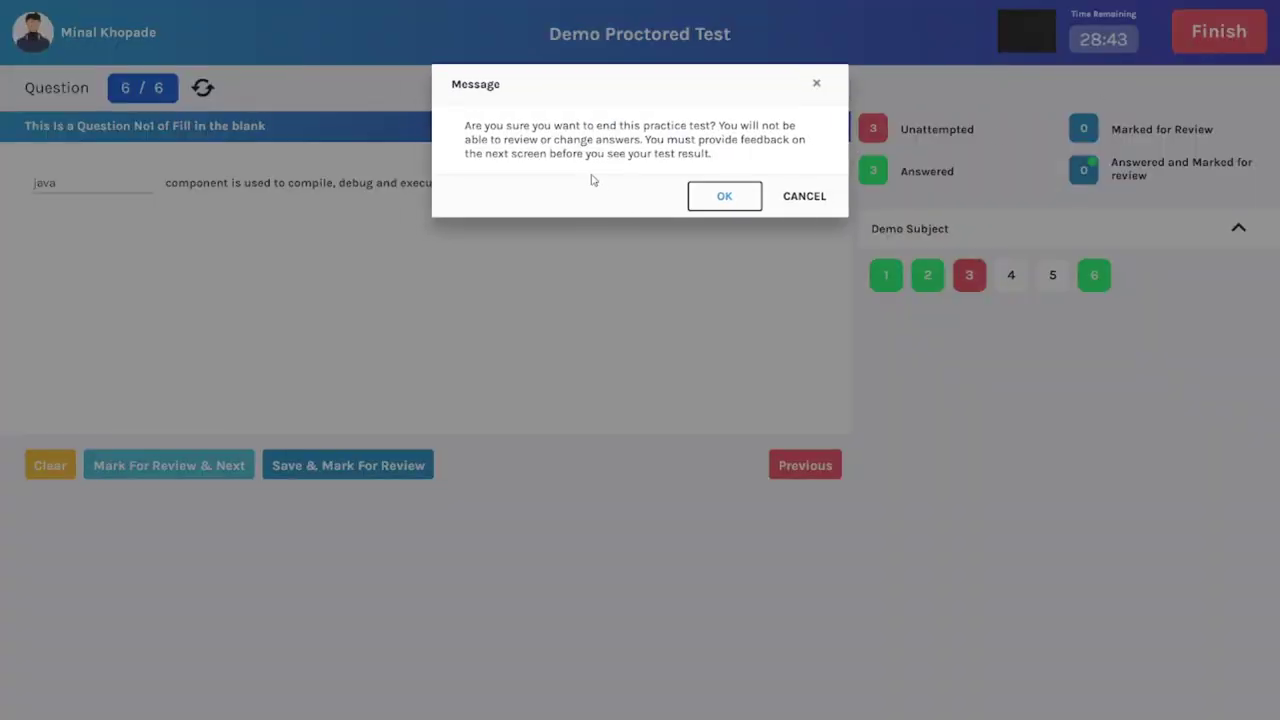
Confirm ending the test and submit five-star feedback answering Yes to both questions
{"action": "left_click", "coordinate": [726, 199]}
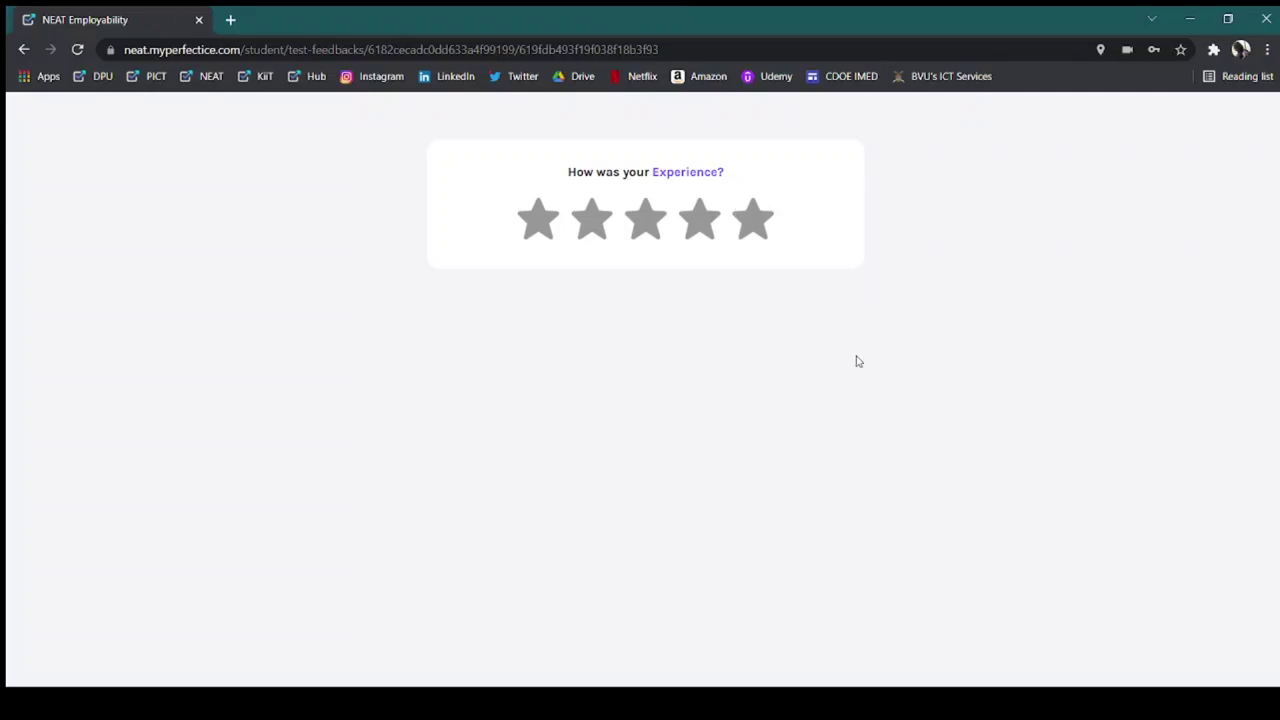
{"action": "left_click", "coordinate": [750, 224]}
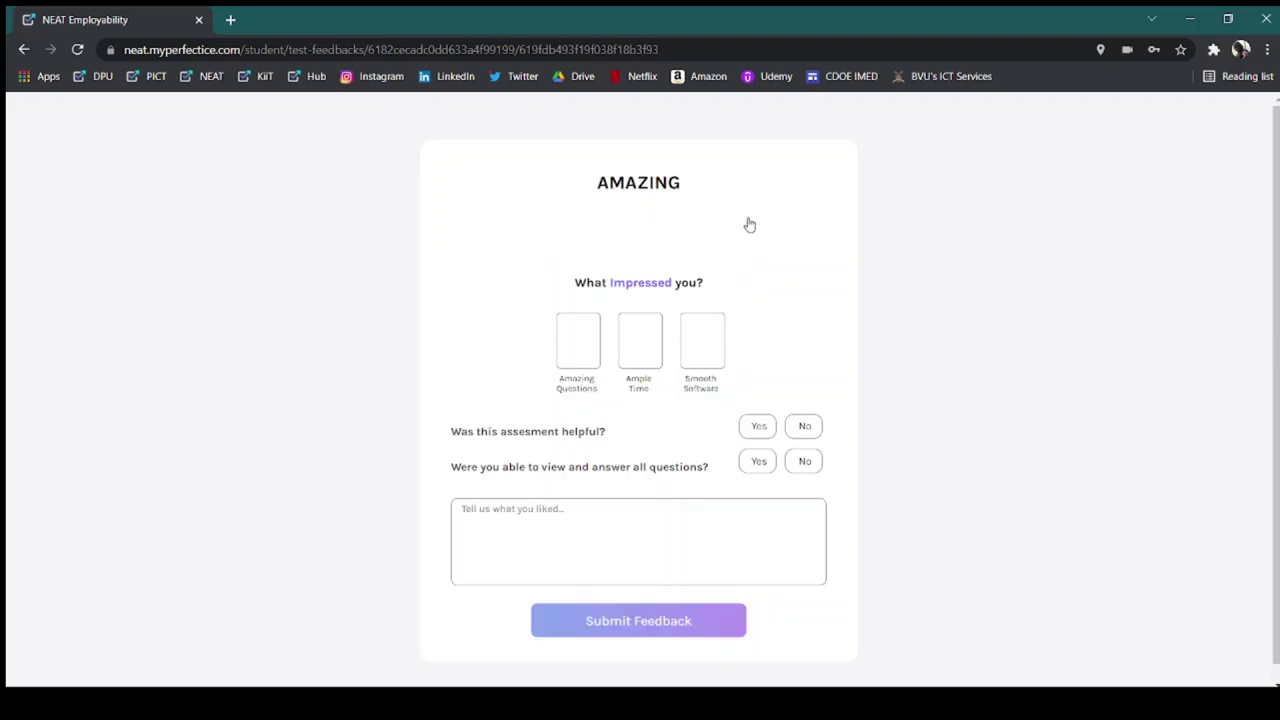
{"action": "left_click", "coordinate": [759, 428]}
{"action": "left_click", "coordinate": [763, 465]}
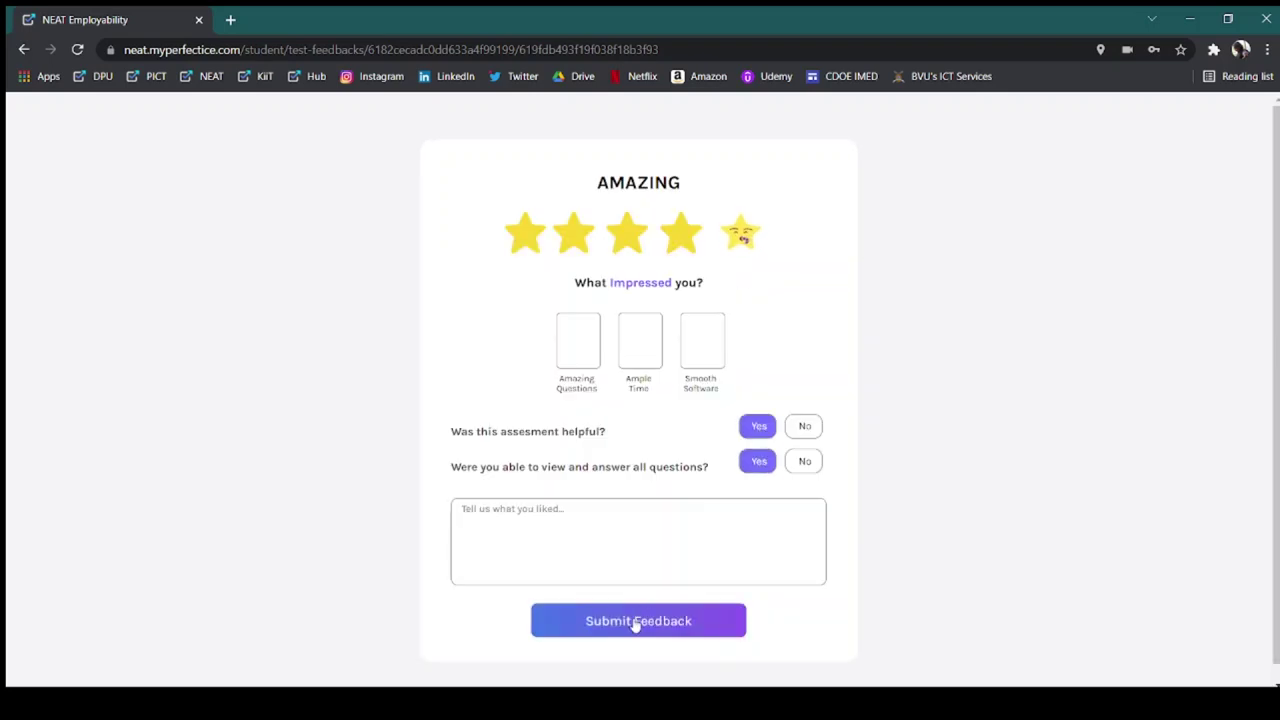
{"action": "left_click", "coordinate": [635, 621]}
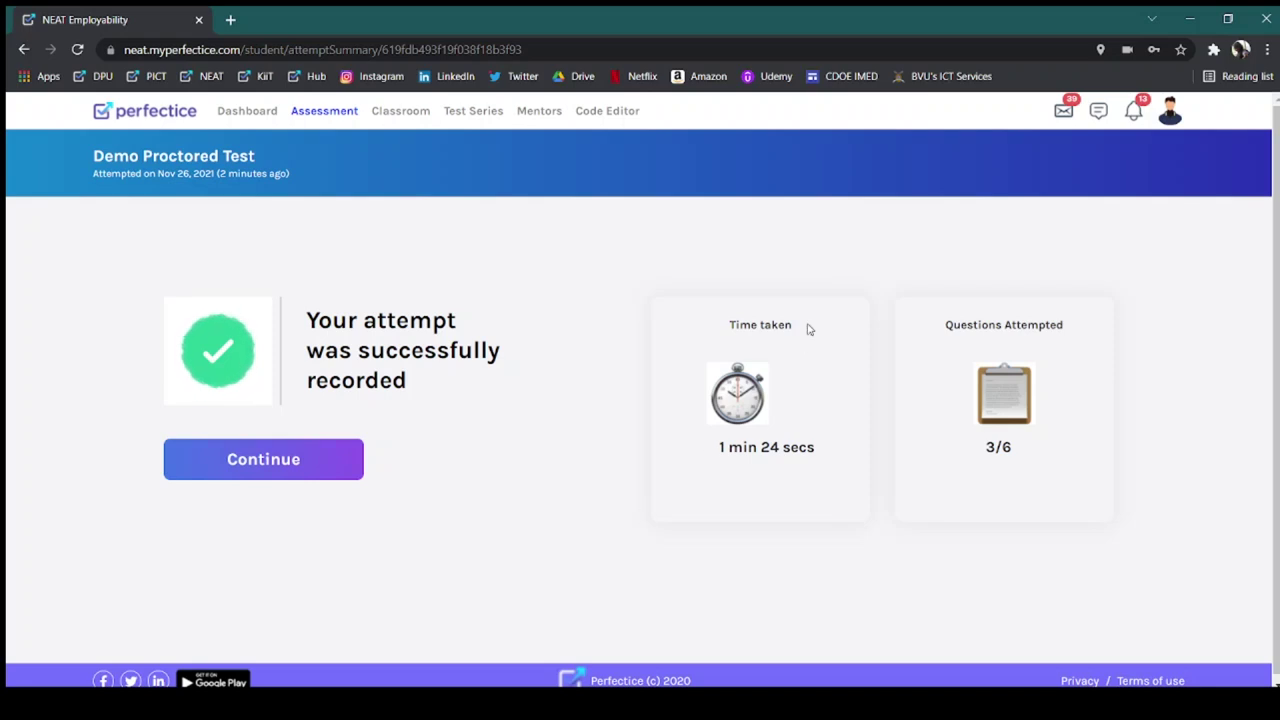
{"action": "left_click_drag", "start_coordinate": [805, 330], "coordinate": [714, 327]}
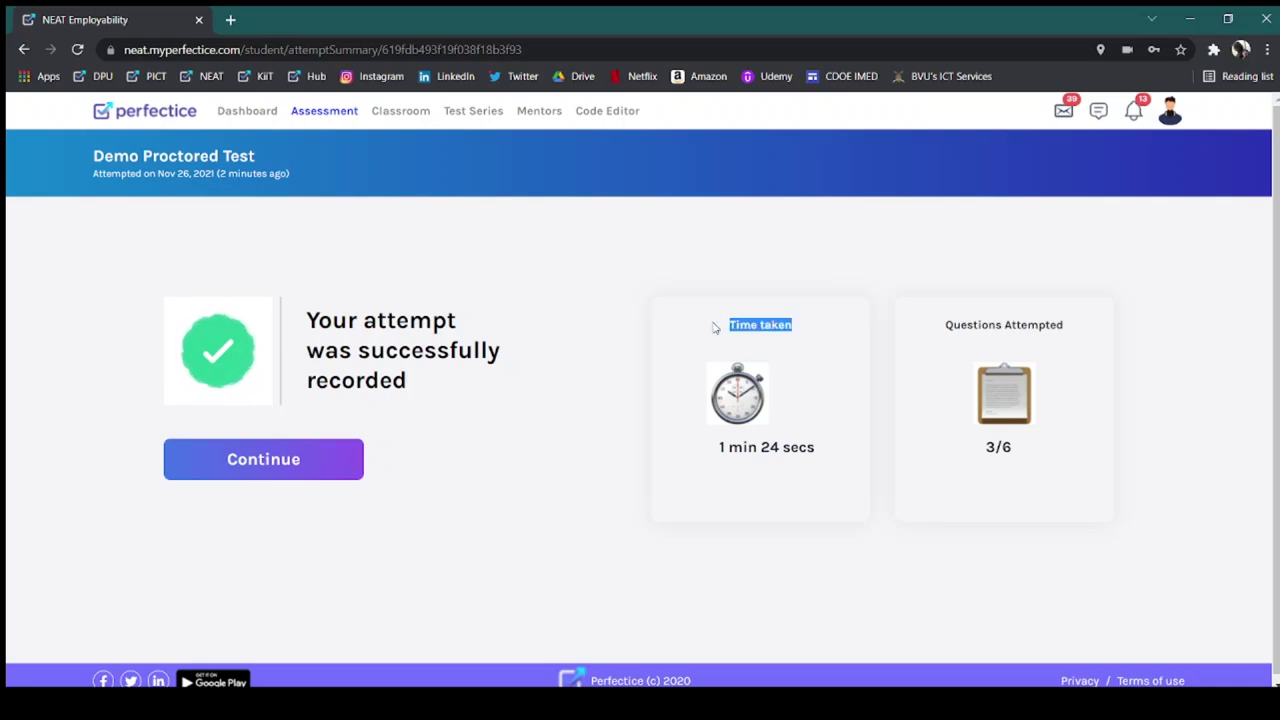
{"action": "left_click_drag", "start_coordinate": [1077, 322], "coordinate": [945, 320]}
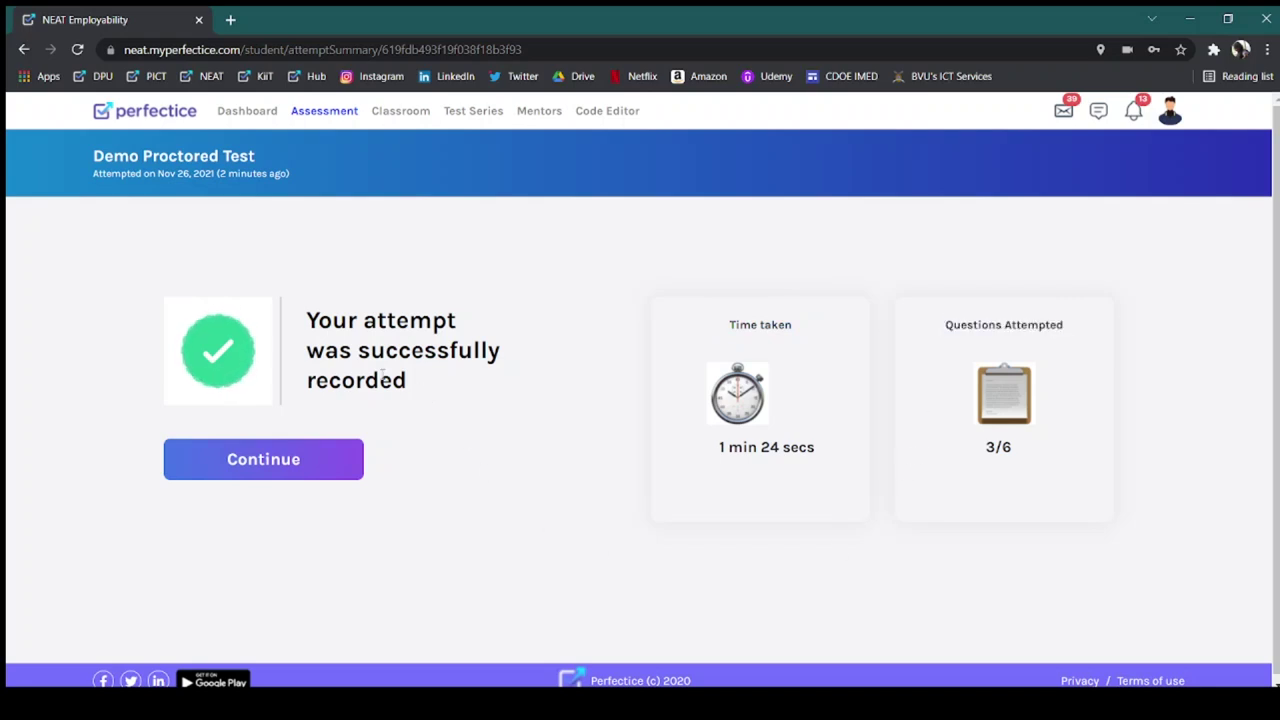
{"action": "left_click_drag", "start_coordinate": [428, 396], "coordinate": [306, 318]}
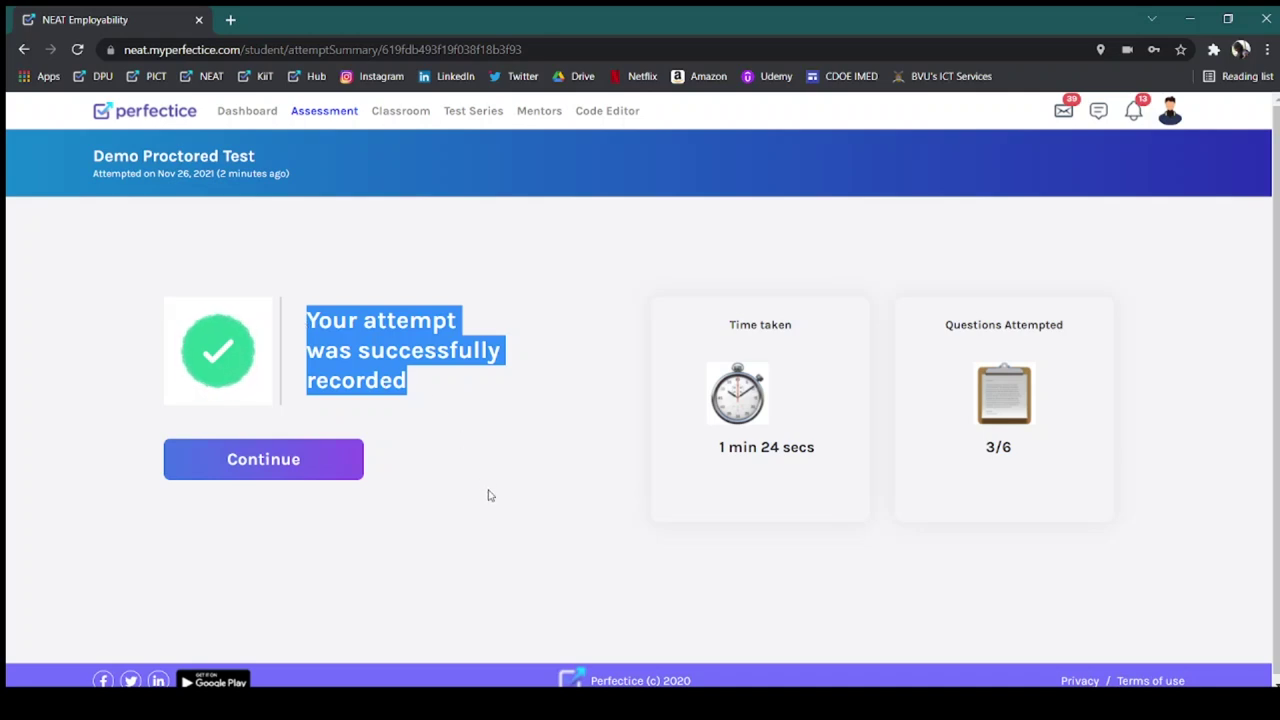
Return to the assessments page and log out through the profile menu, confirming with OK
{"action": "left_click", "coordinate": [254, 476]}
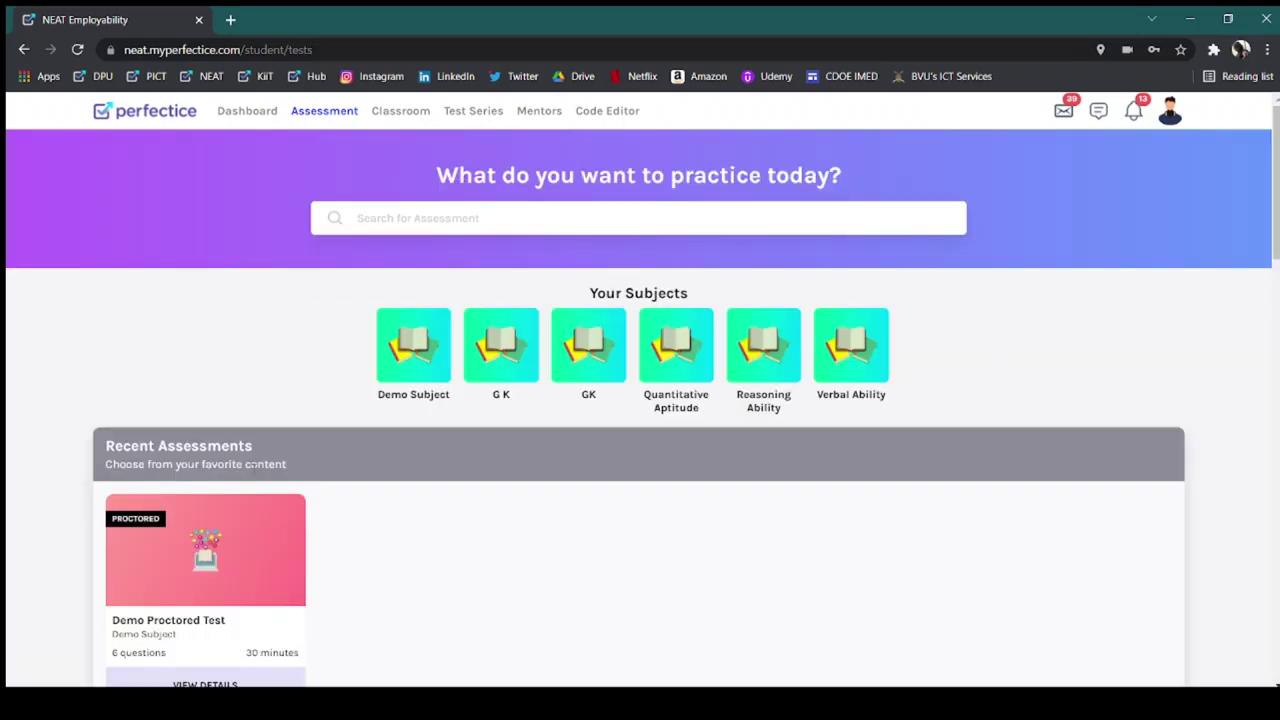
{"action": "scroll", "coordinate": [85, 503], "scroll_direction": "down", "scroll_amount": 5}
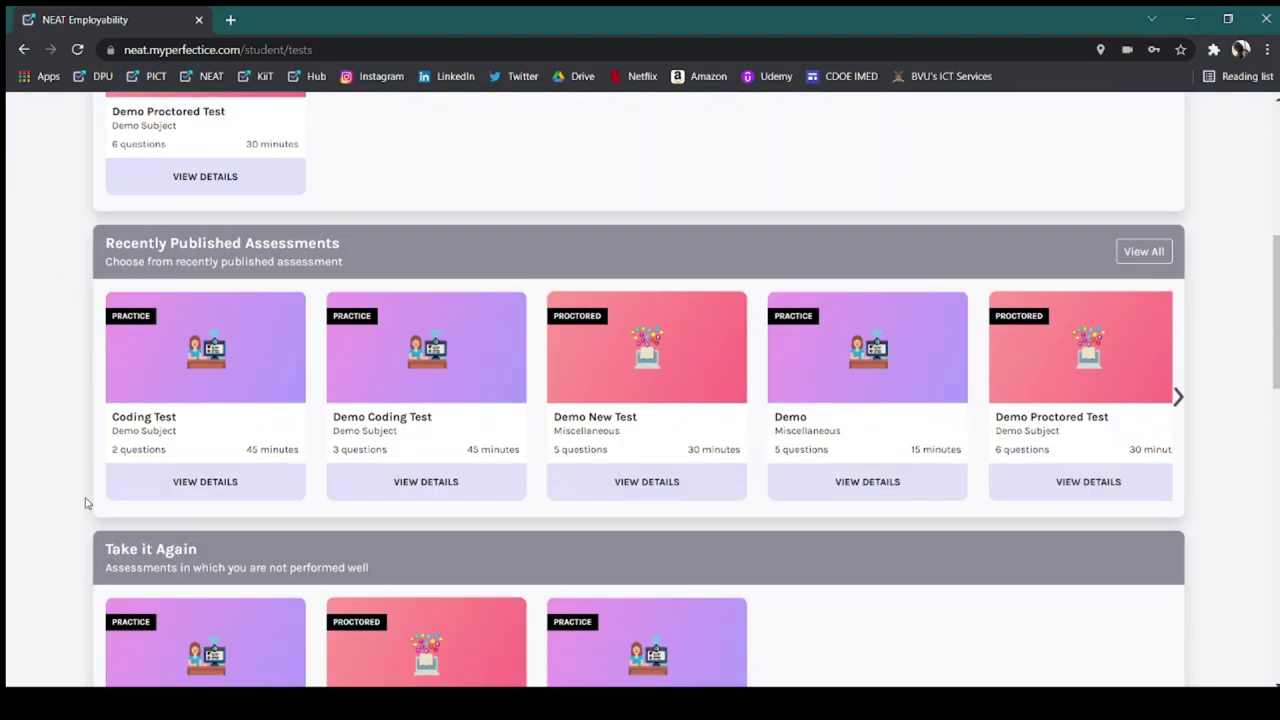
{"action": "scroll", "coordinate": [85, 503], "scroll_direction": "up", "scroll_amount": 5}
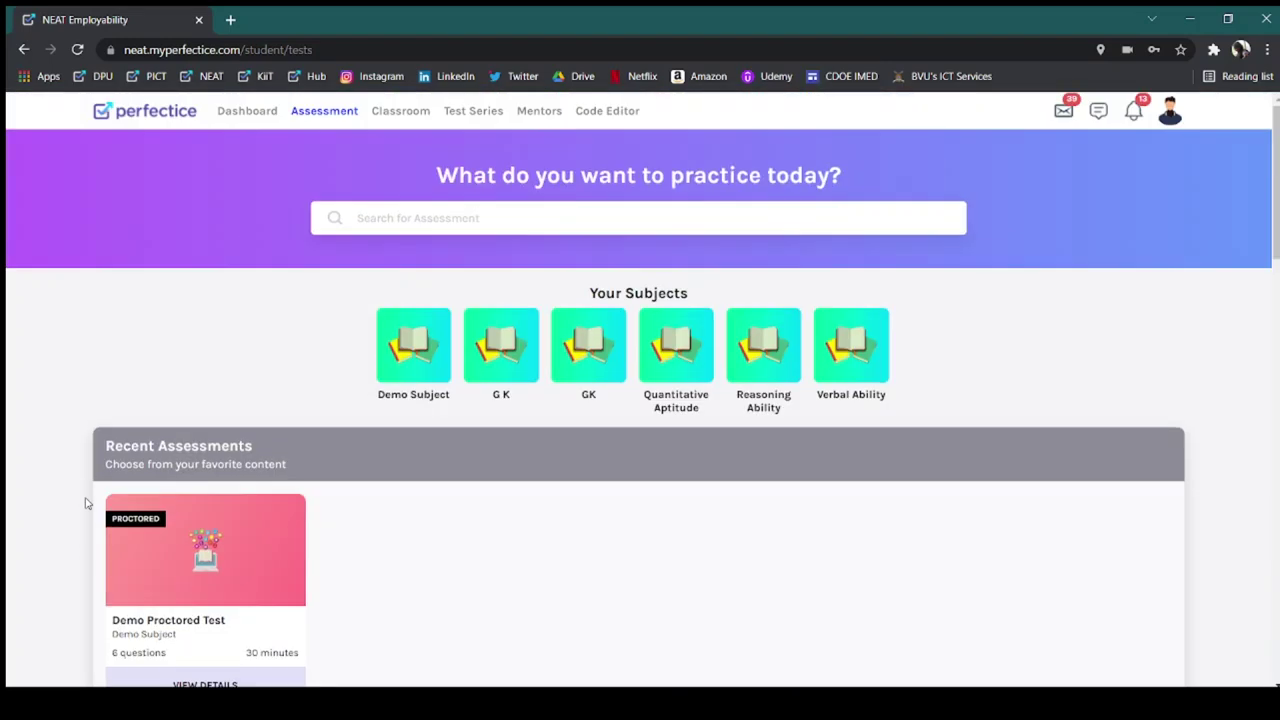
{"action": "left_click", "coordinate": [1170, 114]}
{"action": "left_click", "coordinate": [1025, 413]}
{"action": "left_click", "coordinate": [721, 270]}
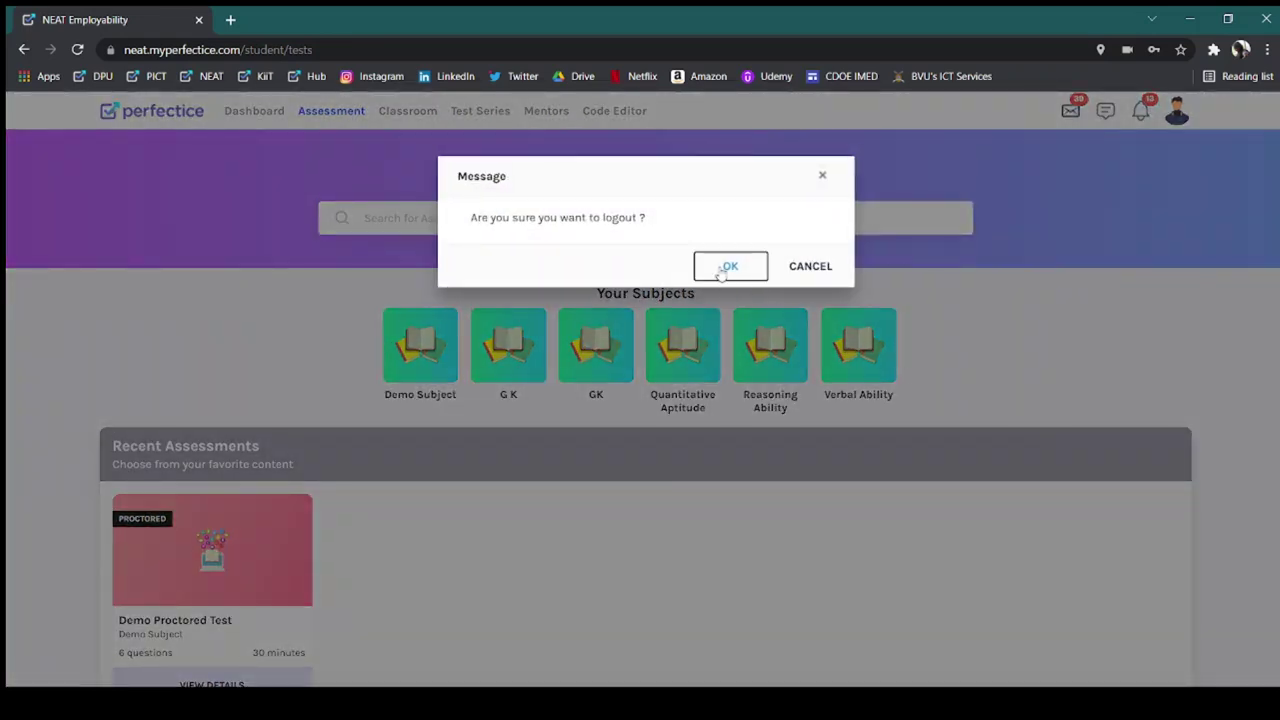